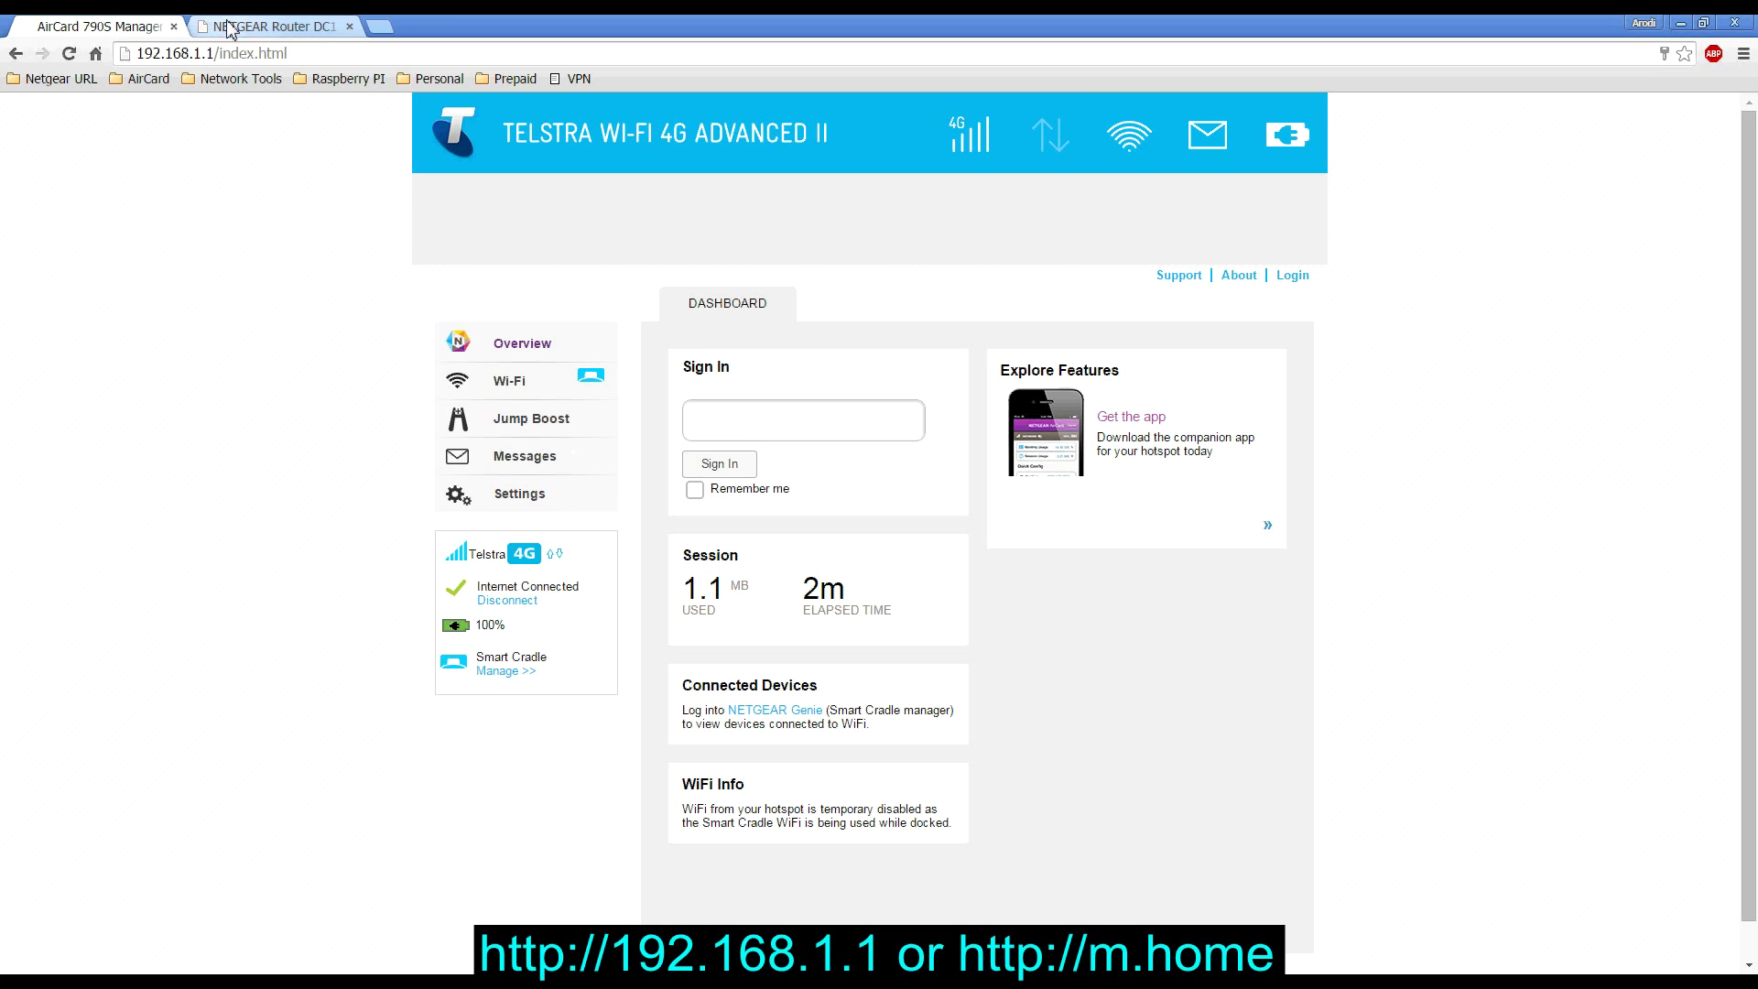
Sign in to the AirCard 790S Manager by entering the account password
click(285, 59)
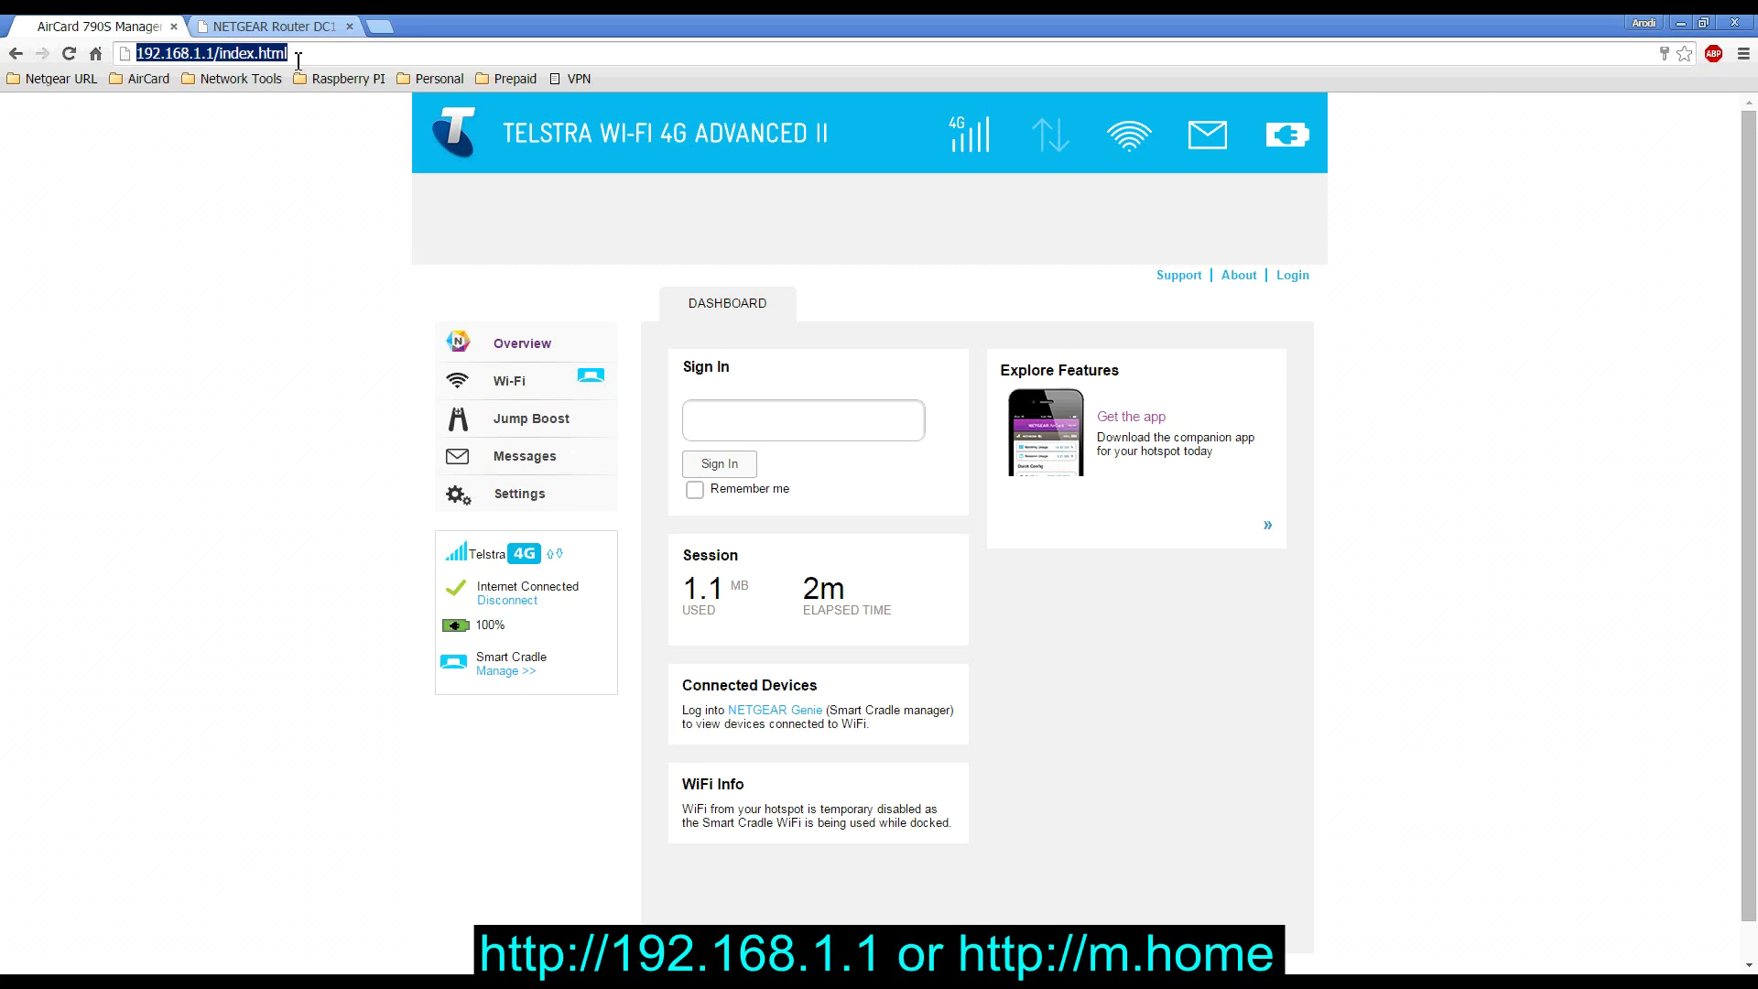
click(738, 433)
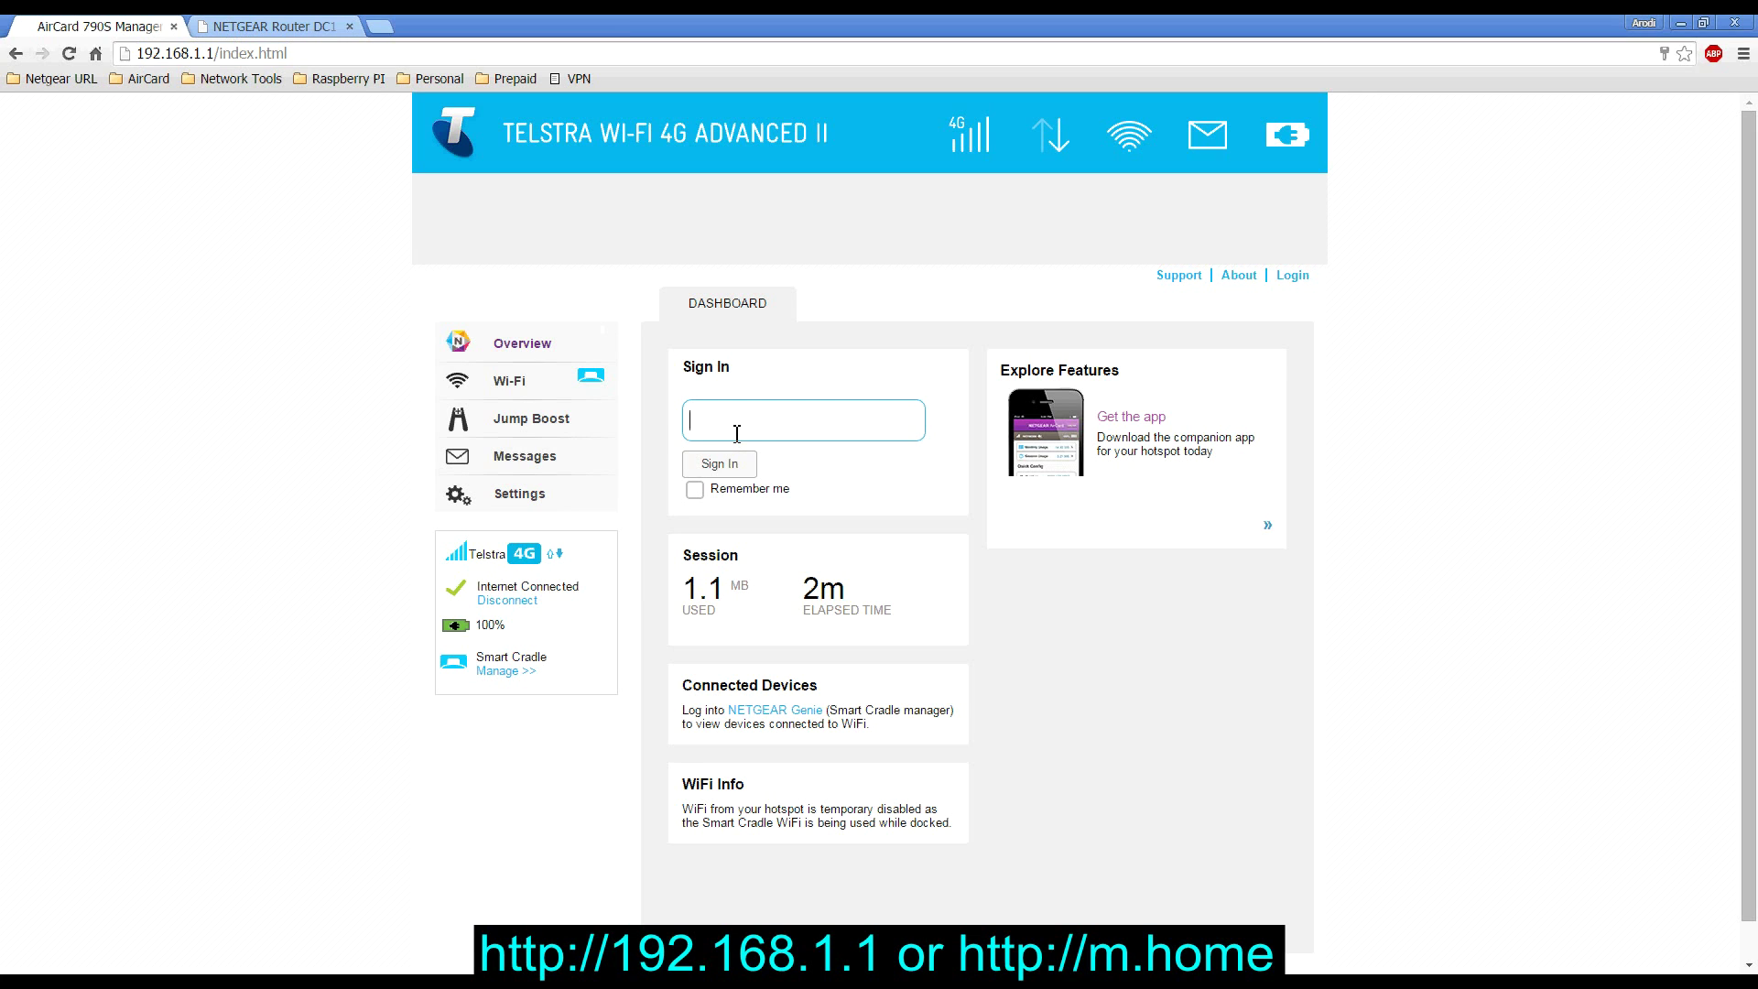
text(admin)
key(Return)
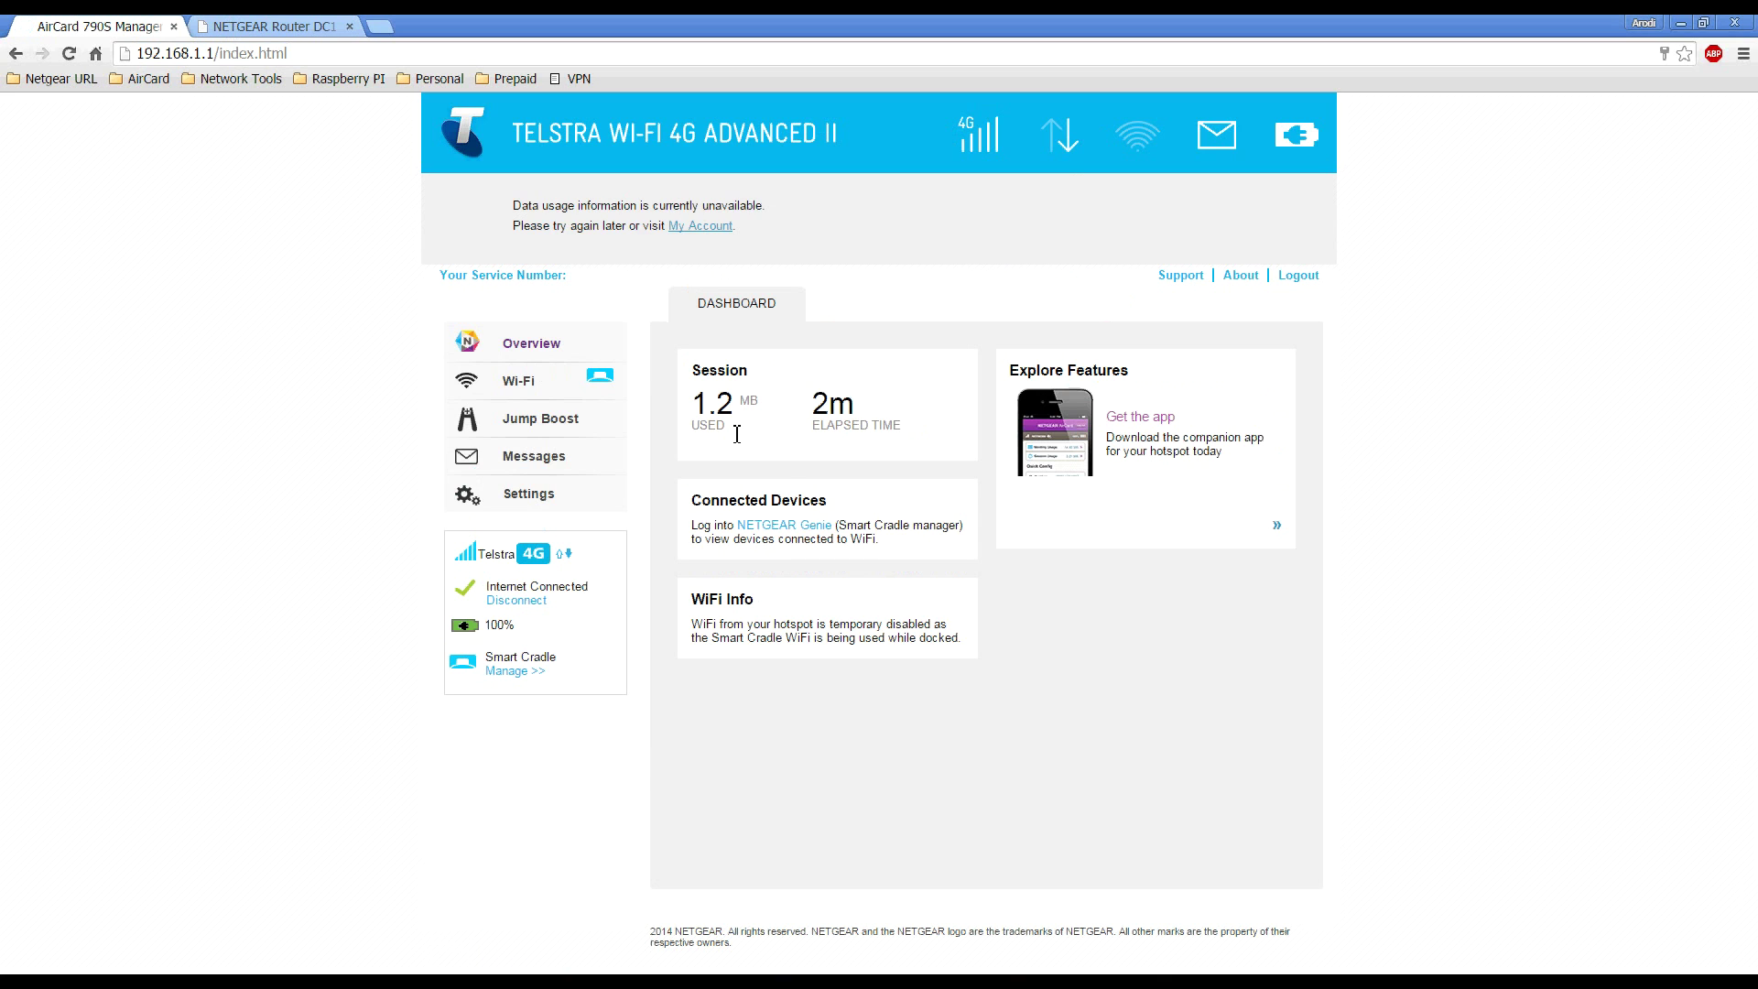
Discard unsaved changes and open Settings > Network > APN profiles
click(577, 492)
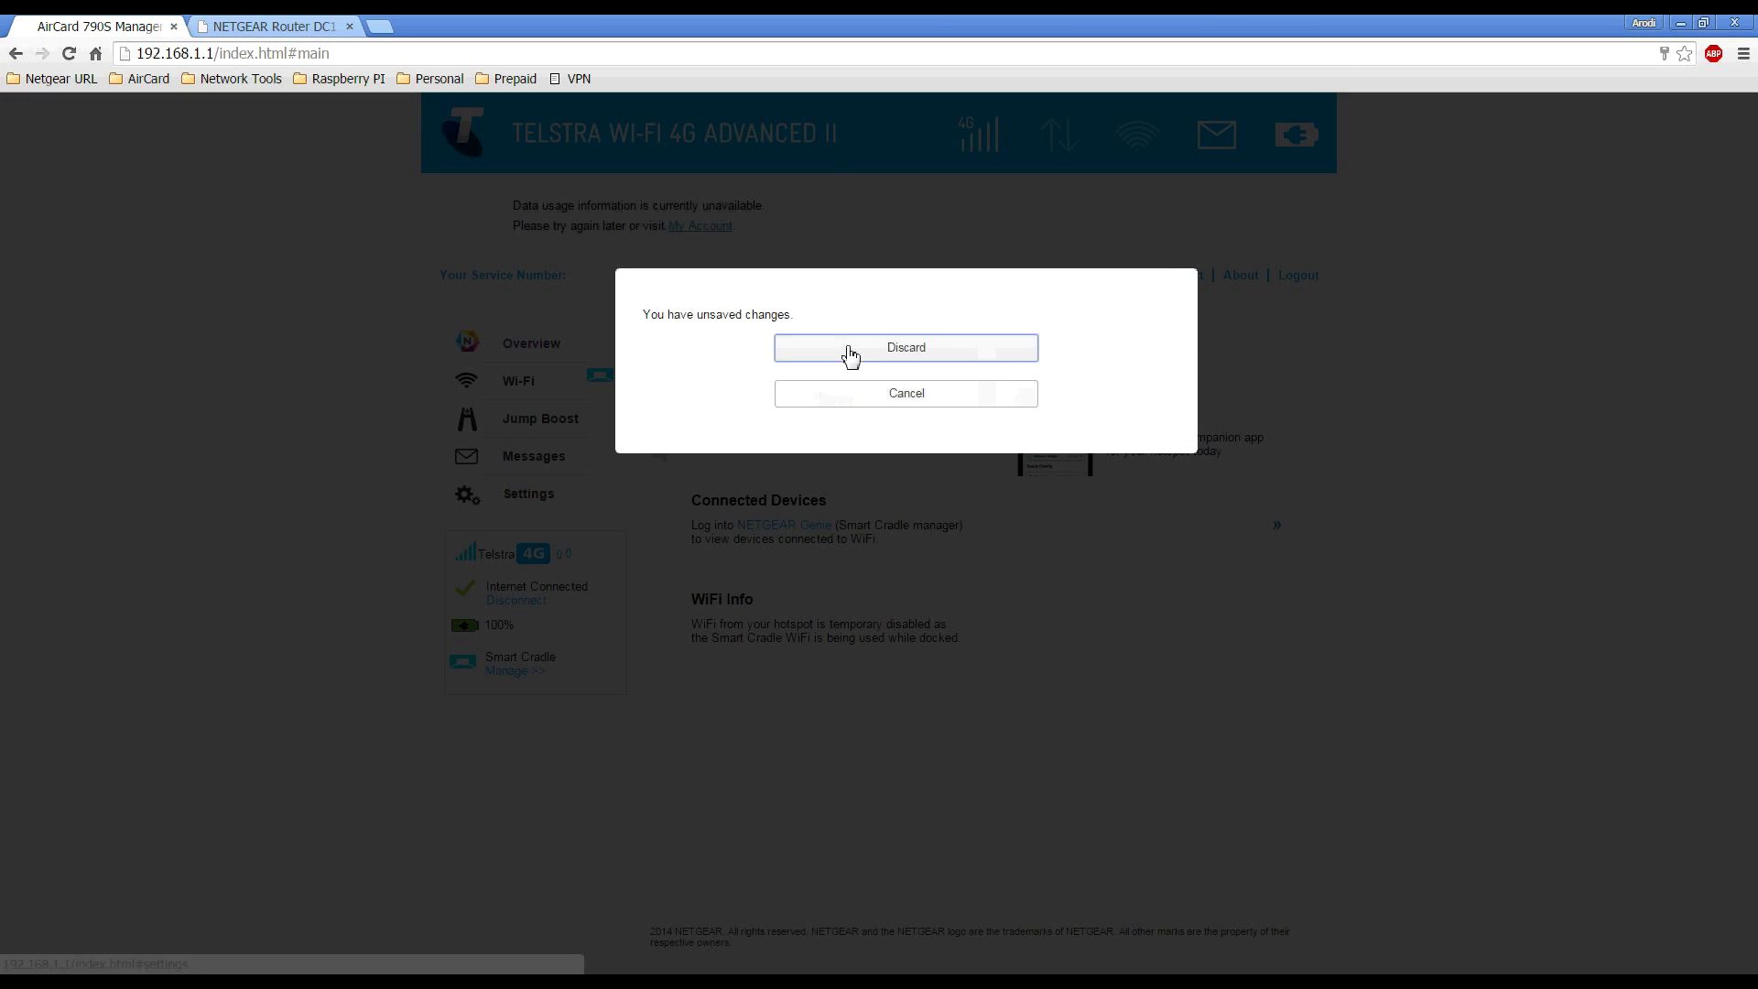
click(850, 353)
click(876, 321)
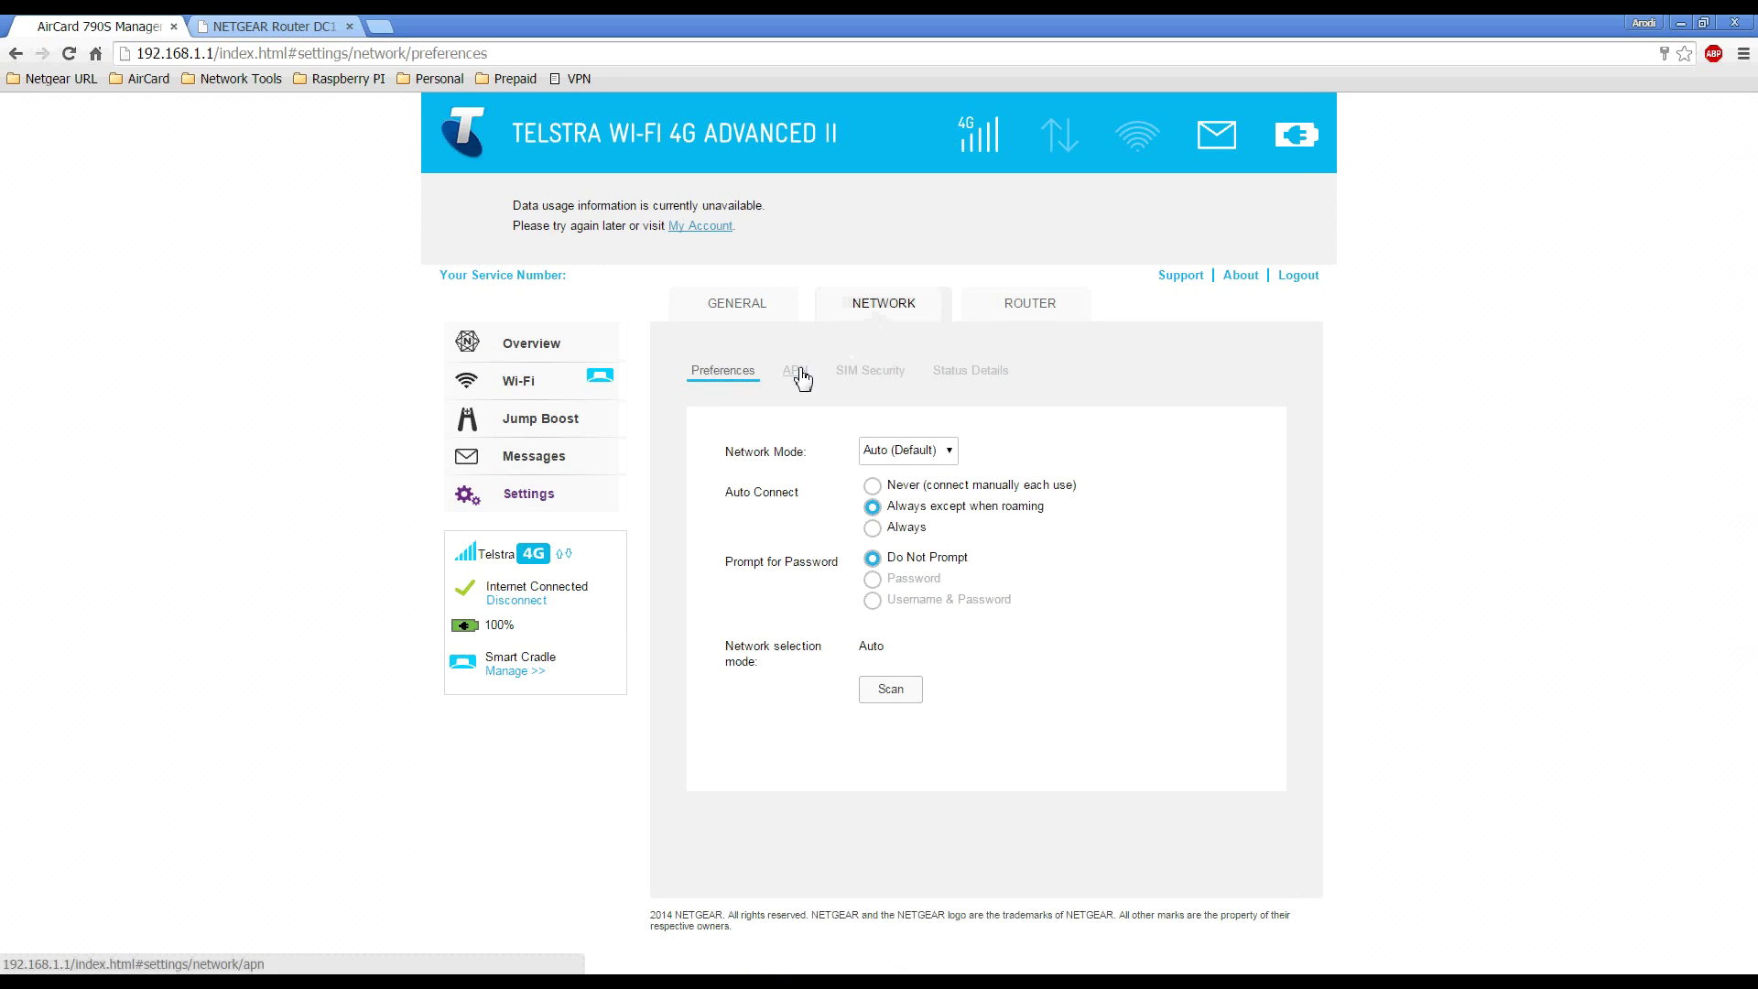
click(797, 372)
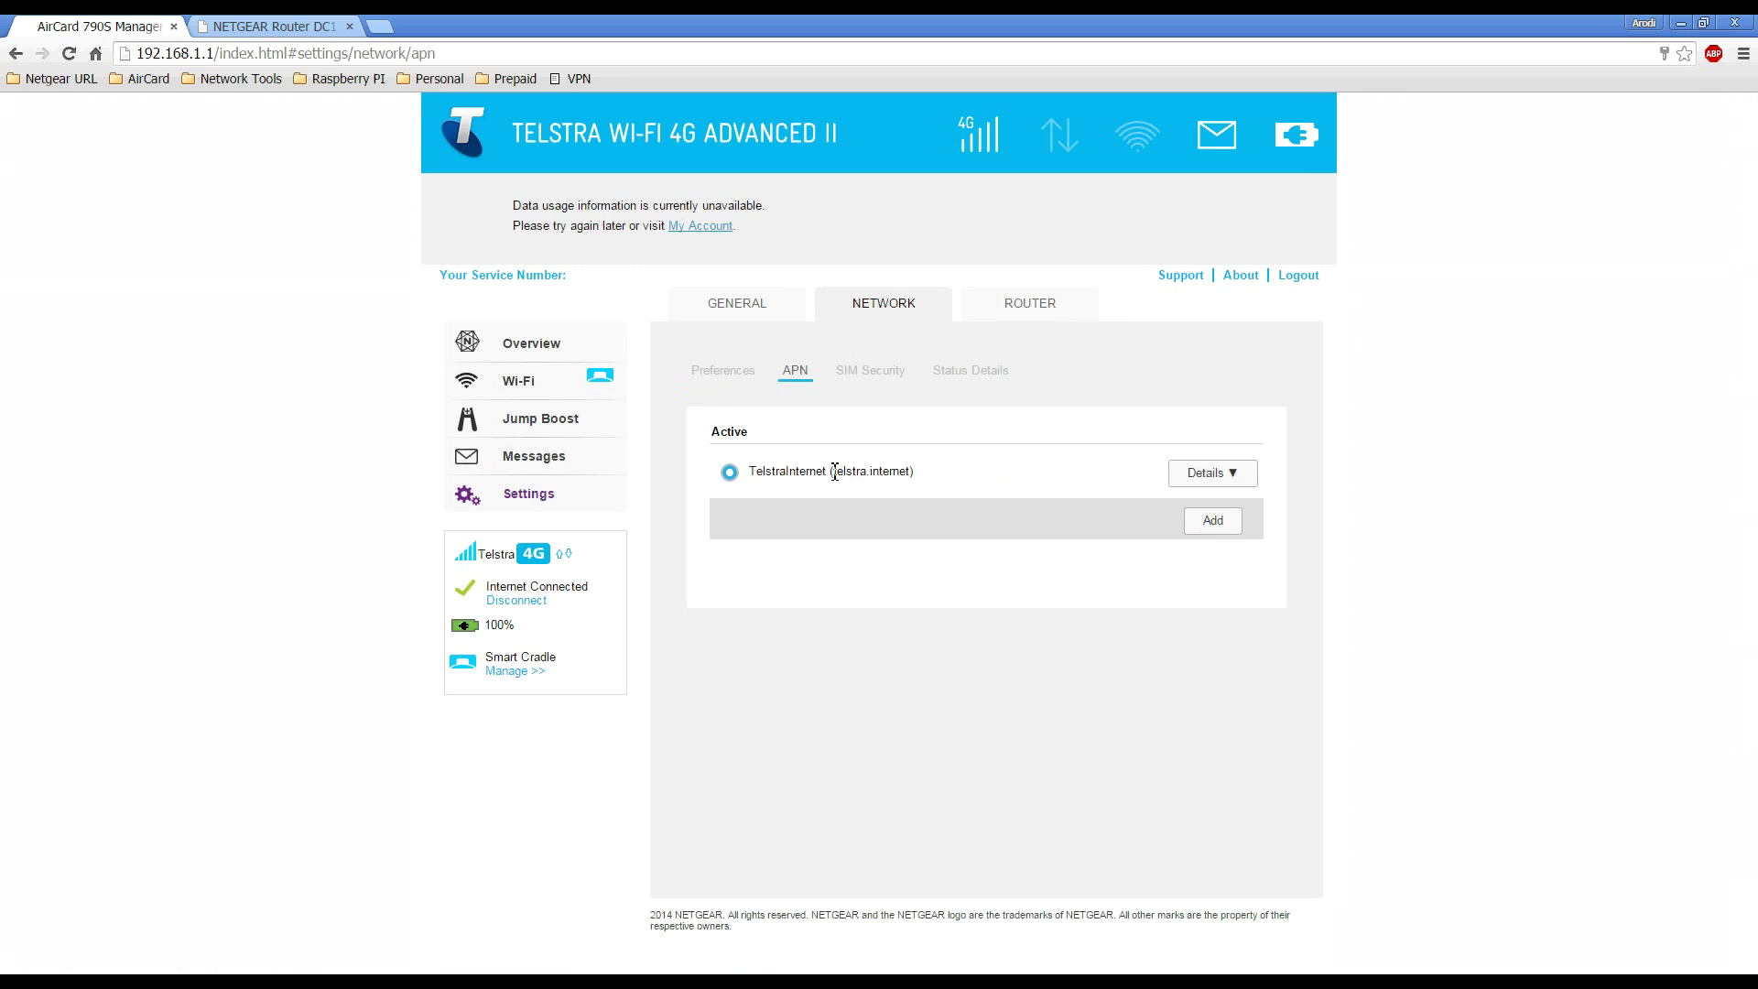
Highlight the active telstra.internet access point name, then start a new APN profile
drag(831, 471, 917, 471)
click(1025, 474)
drag(829, 471, 918, 479)
click(1039, 463)
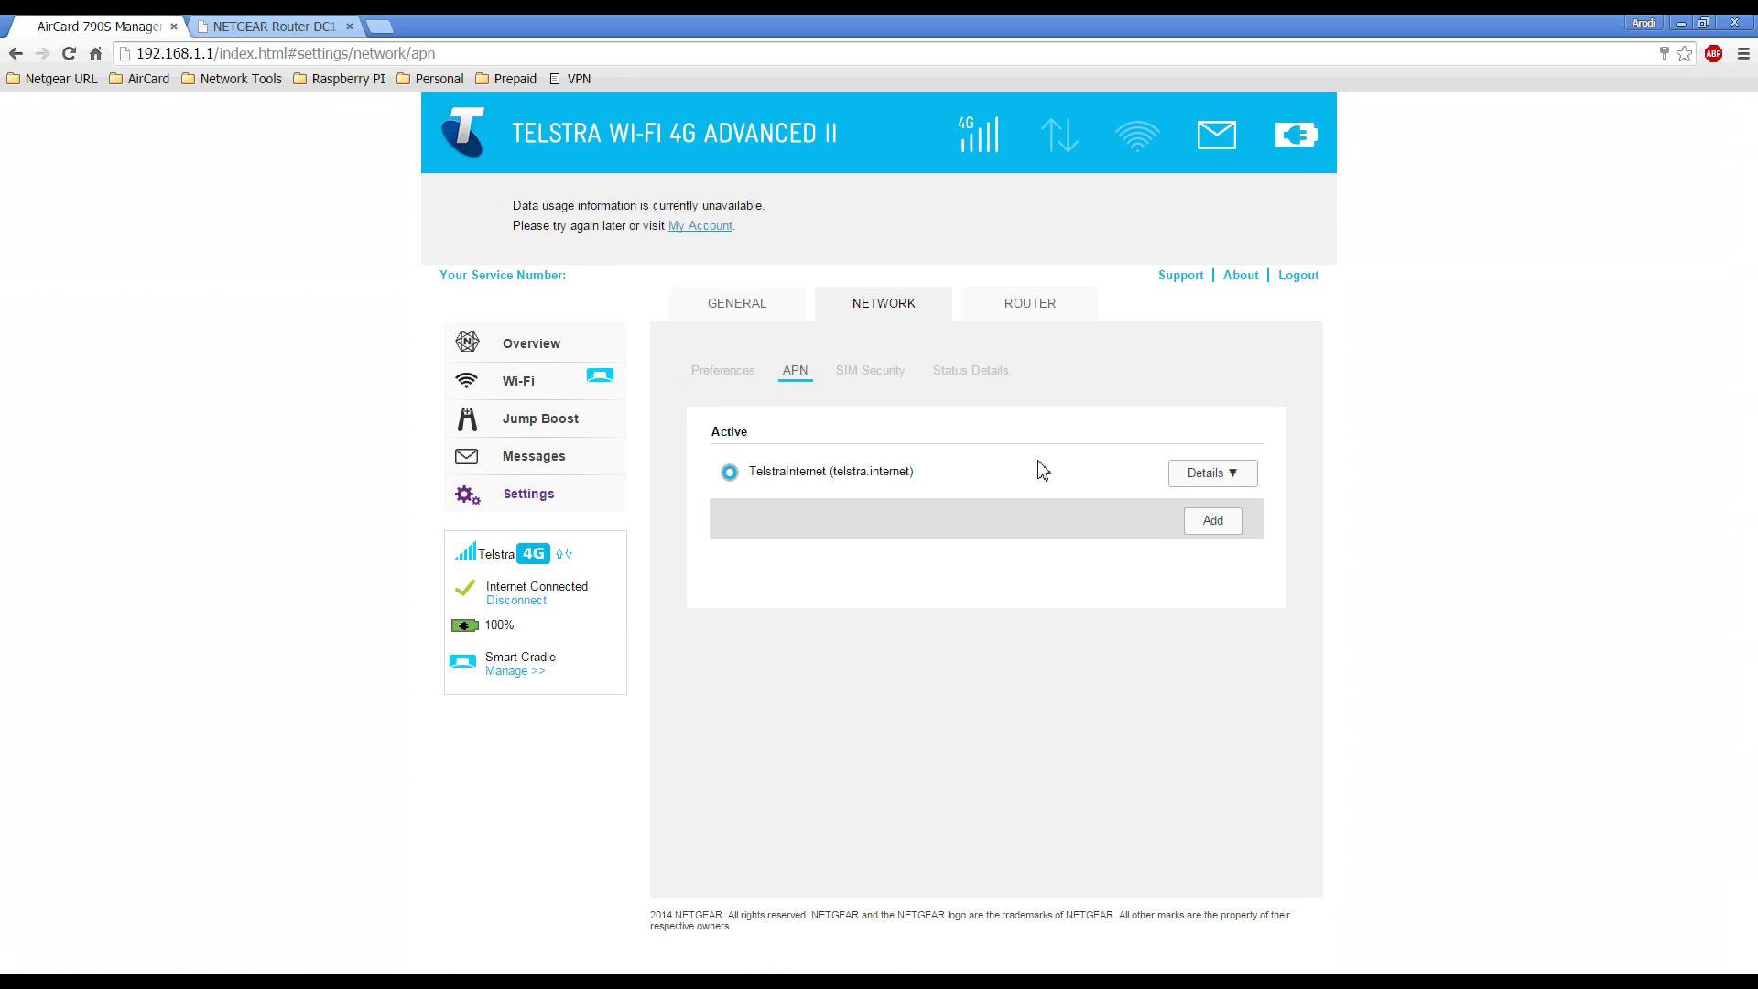
click(1213, 521)
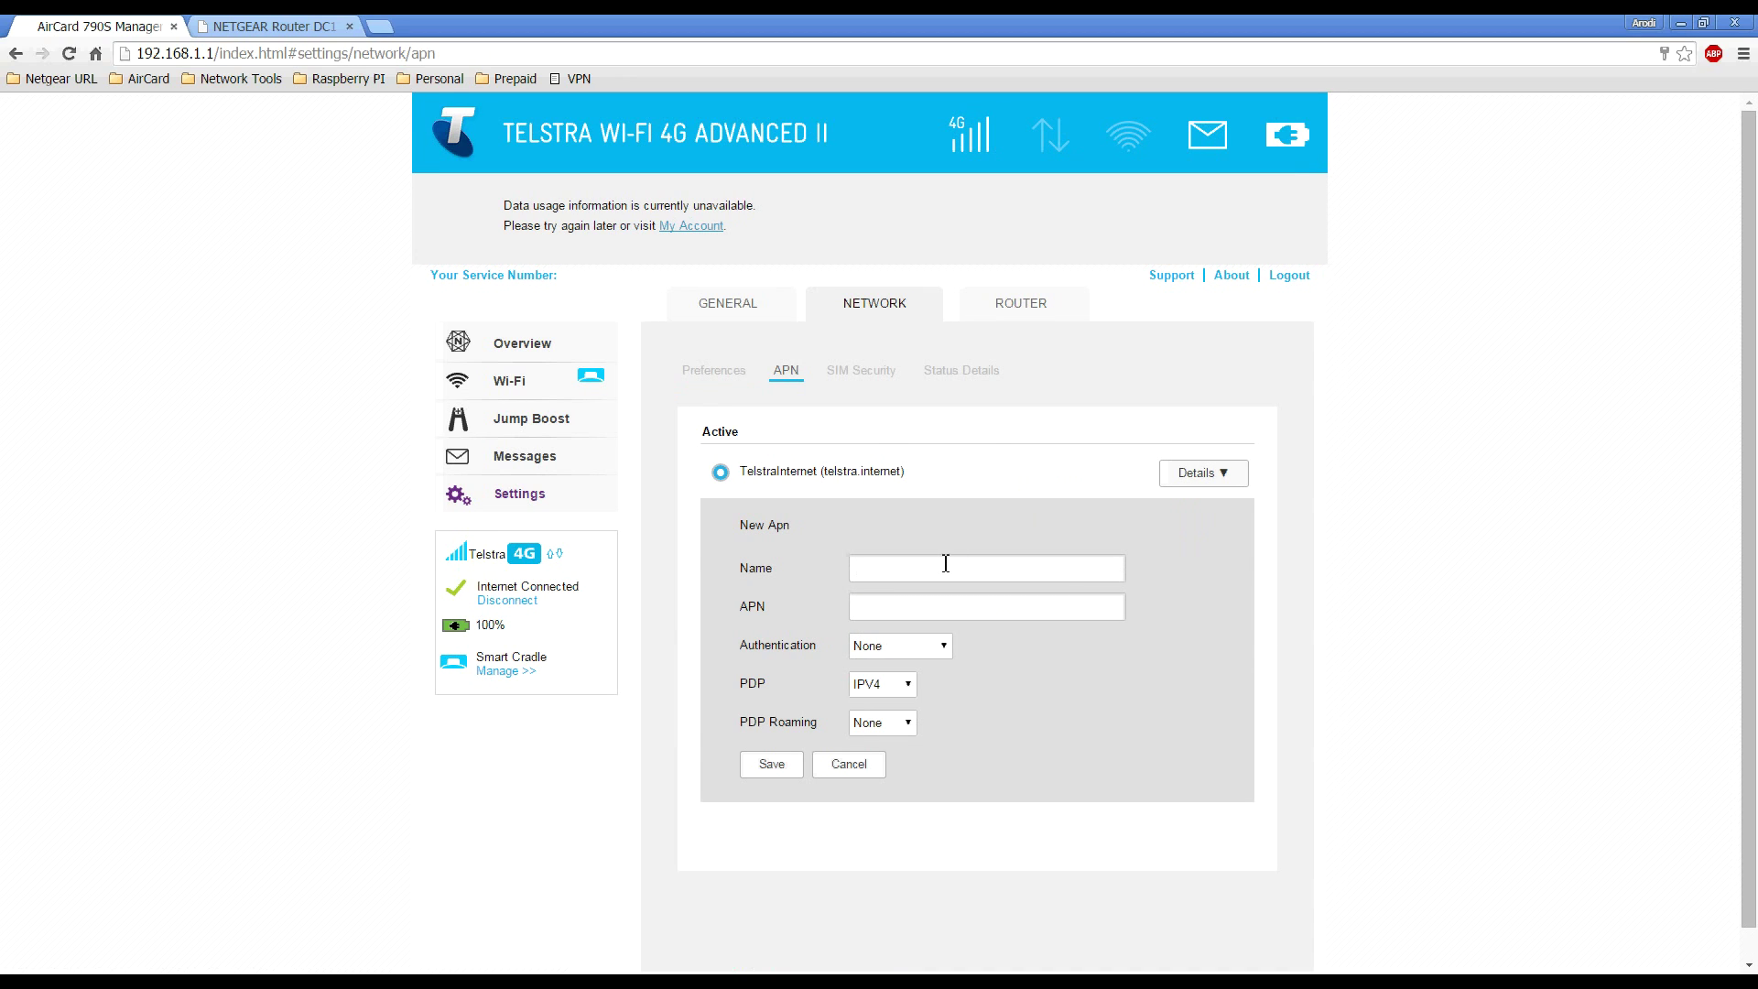
Save a TelstraExtranet APN profile with access point telstra.extranet, then view the About page
text(Telst)
text(raExtrane)
text(telstra.e)
text(xtranet)
click(769, 766)
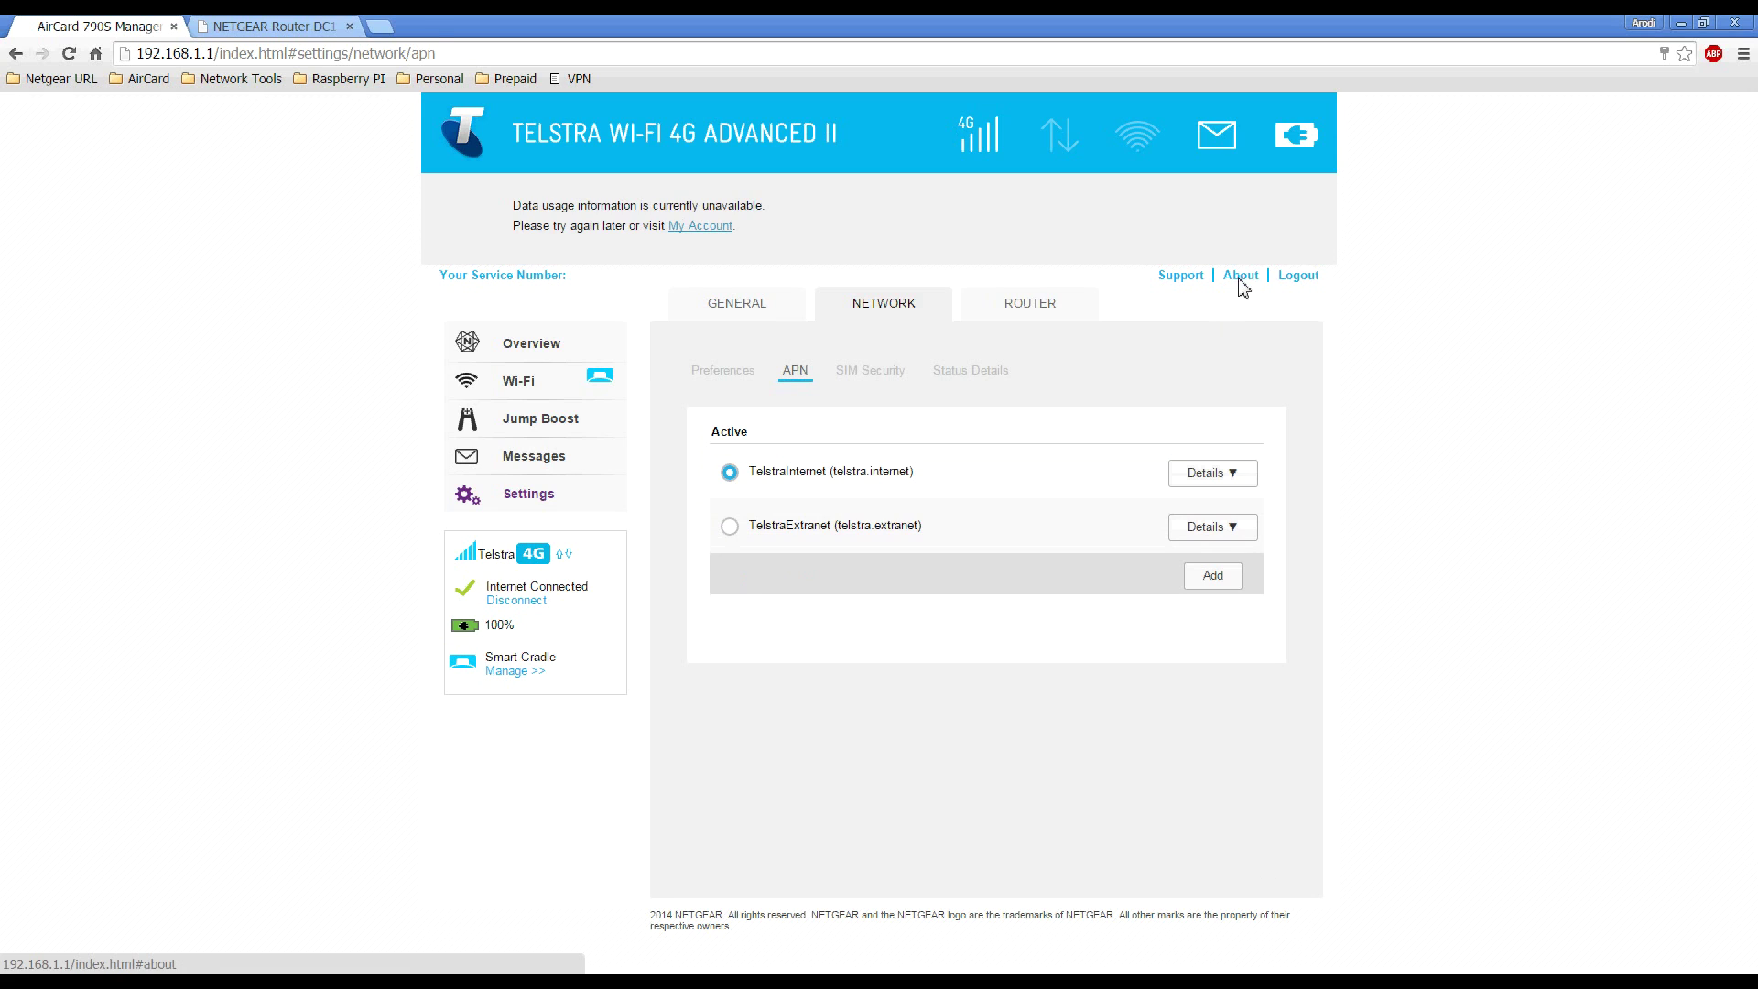
click(1241, 281)
Note the WWAN IP 10.98.183.10, then make TelstraExtranet the active APN
drag(1081, 546, 1147, 547)
click(1750, 169)
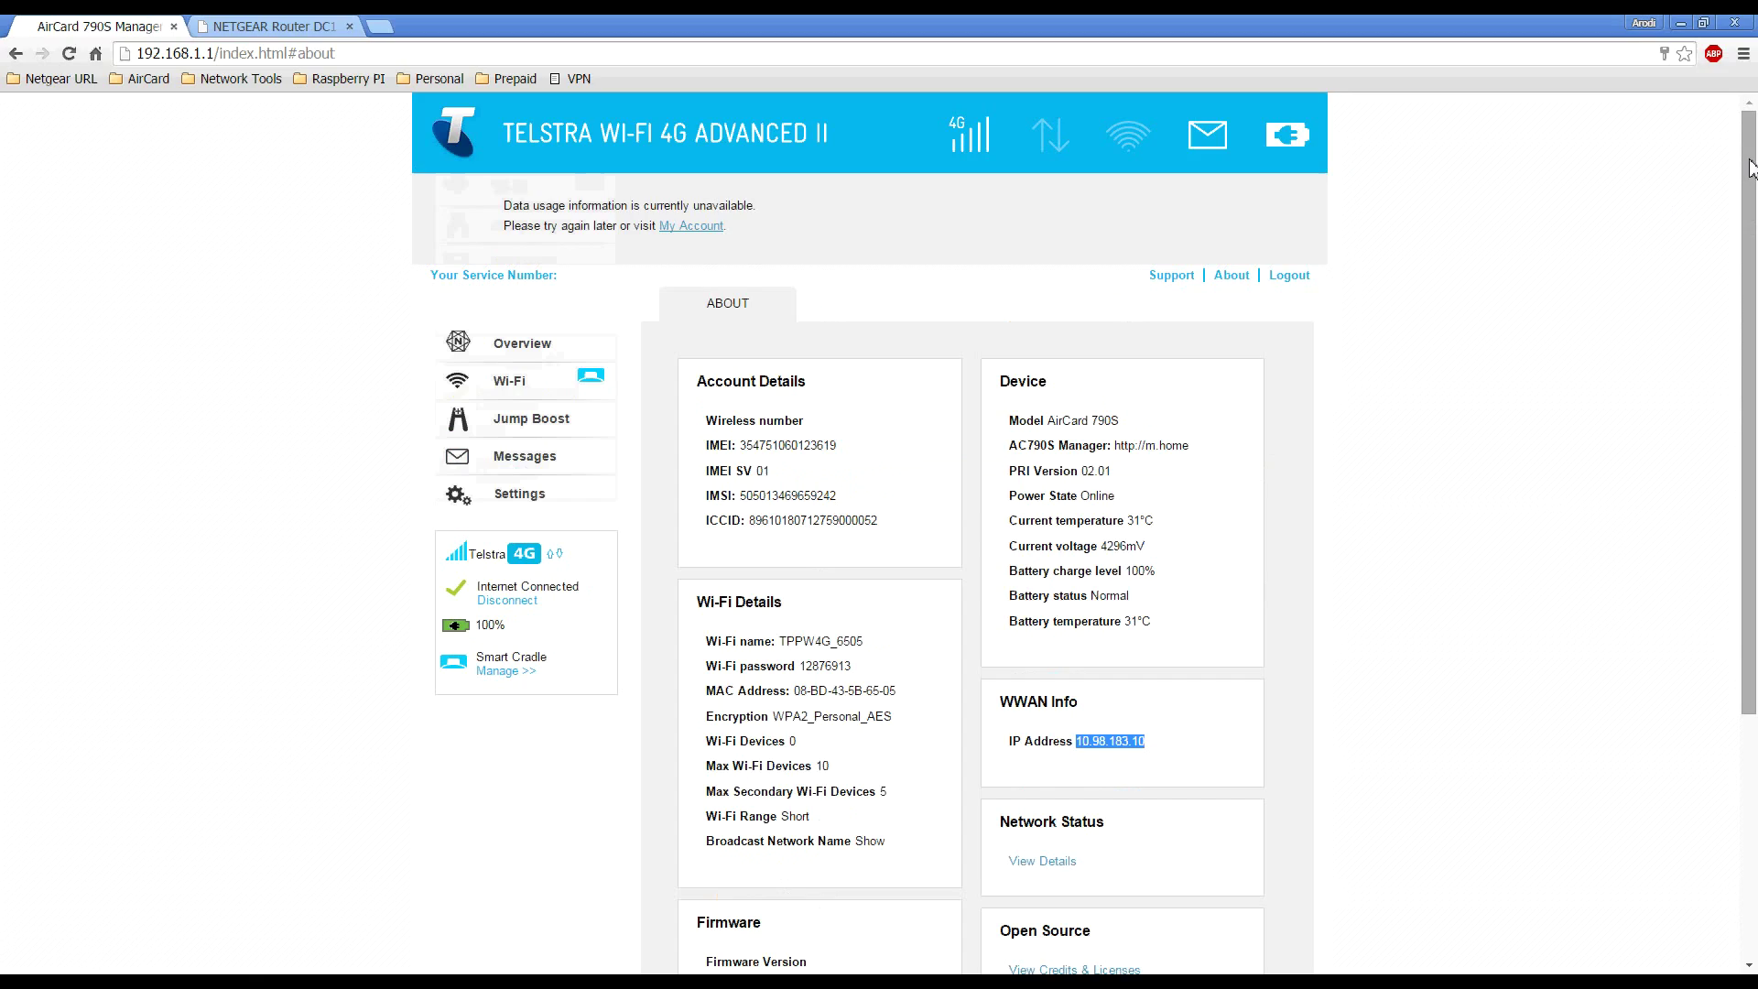
click(529, 501)
click(888, 307)
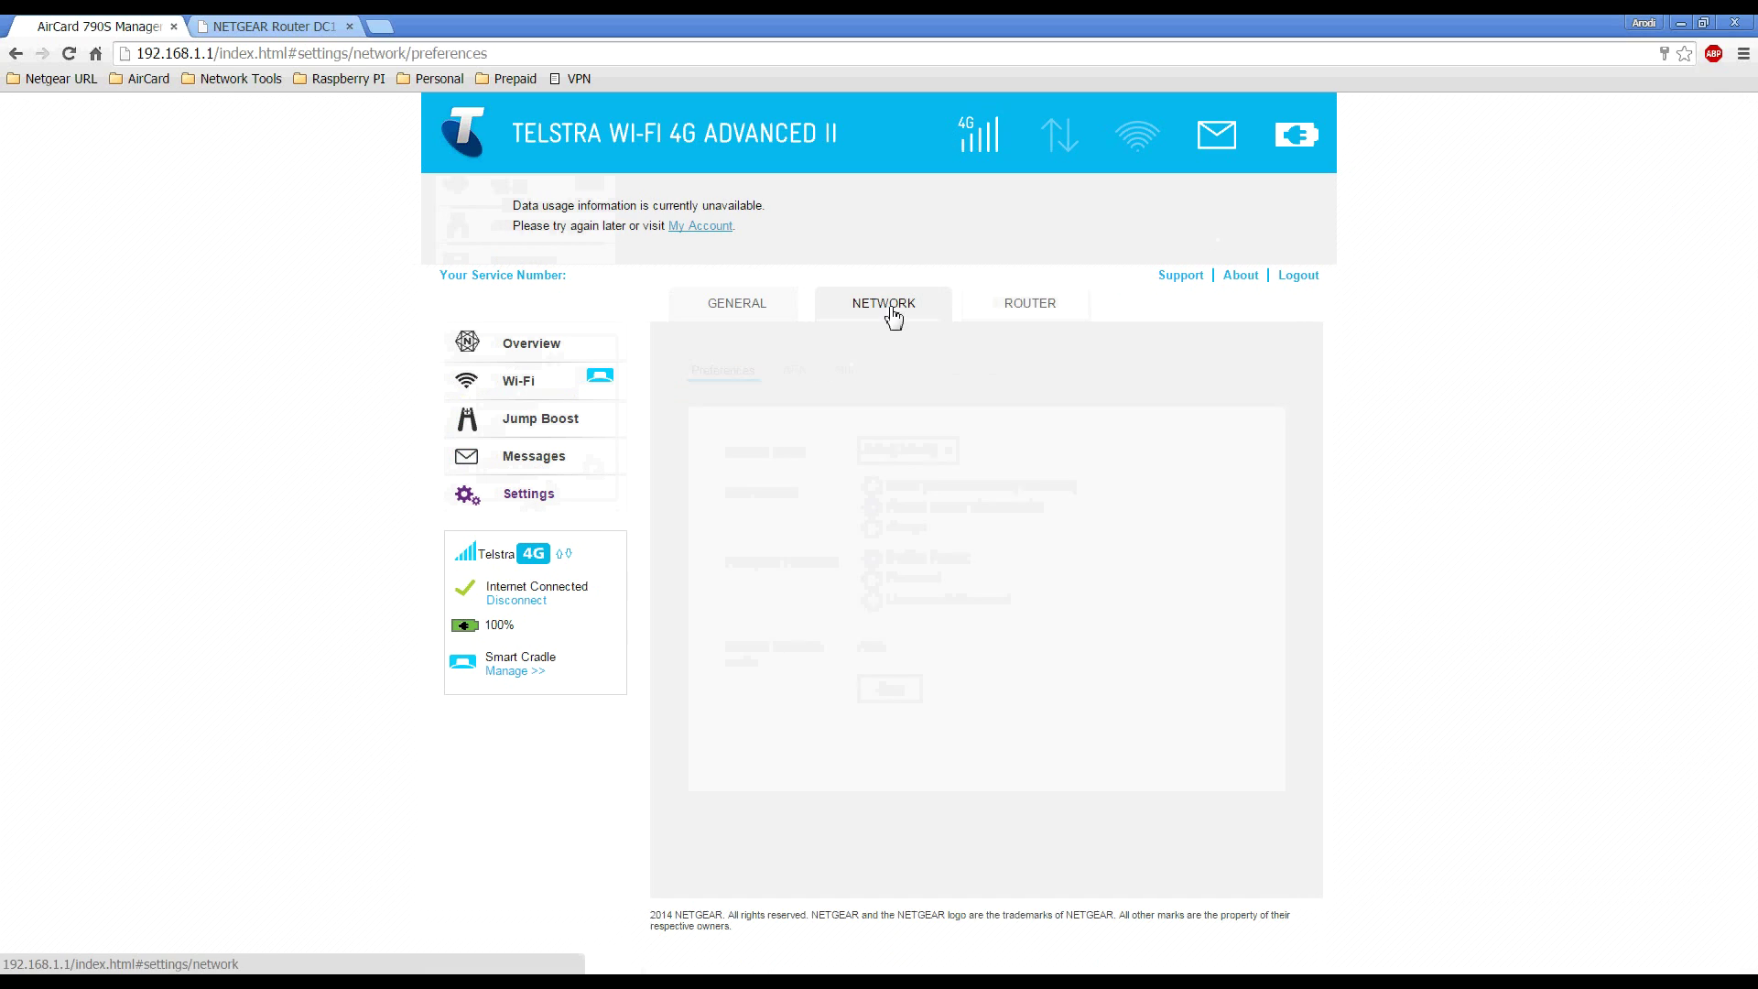
click(796, 372)
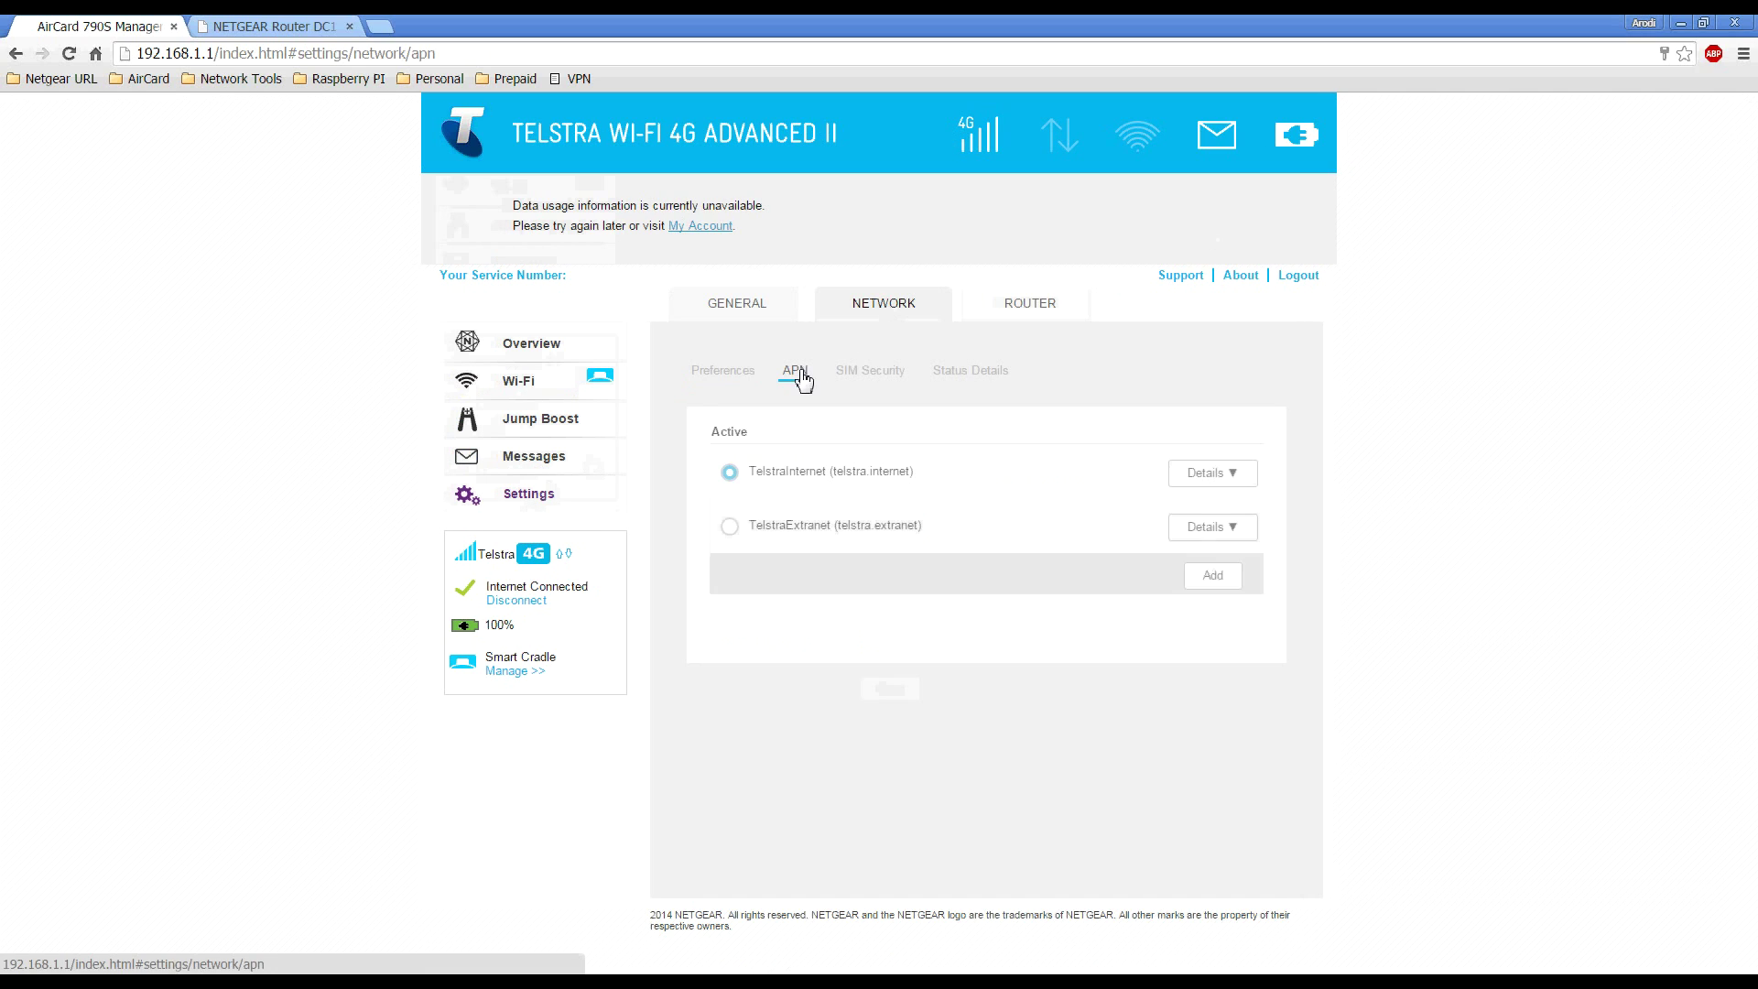
click(730, 526)
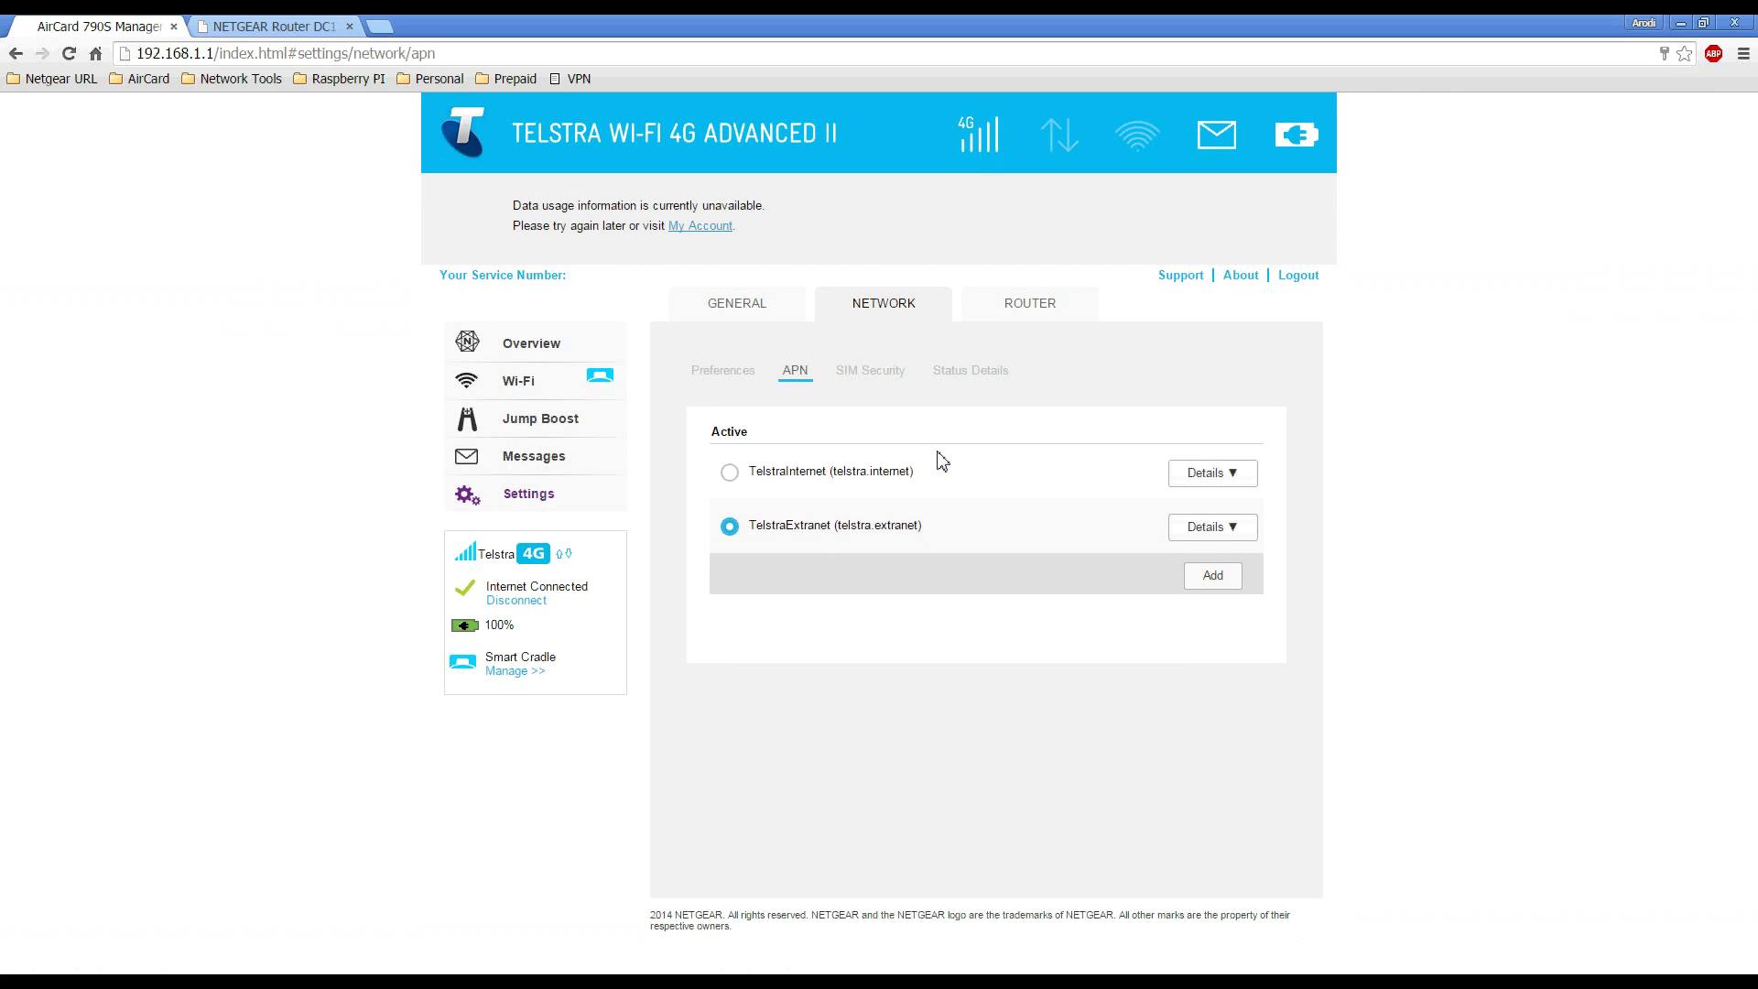
click(1254, 280)
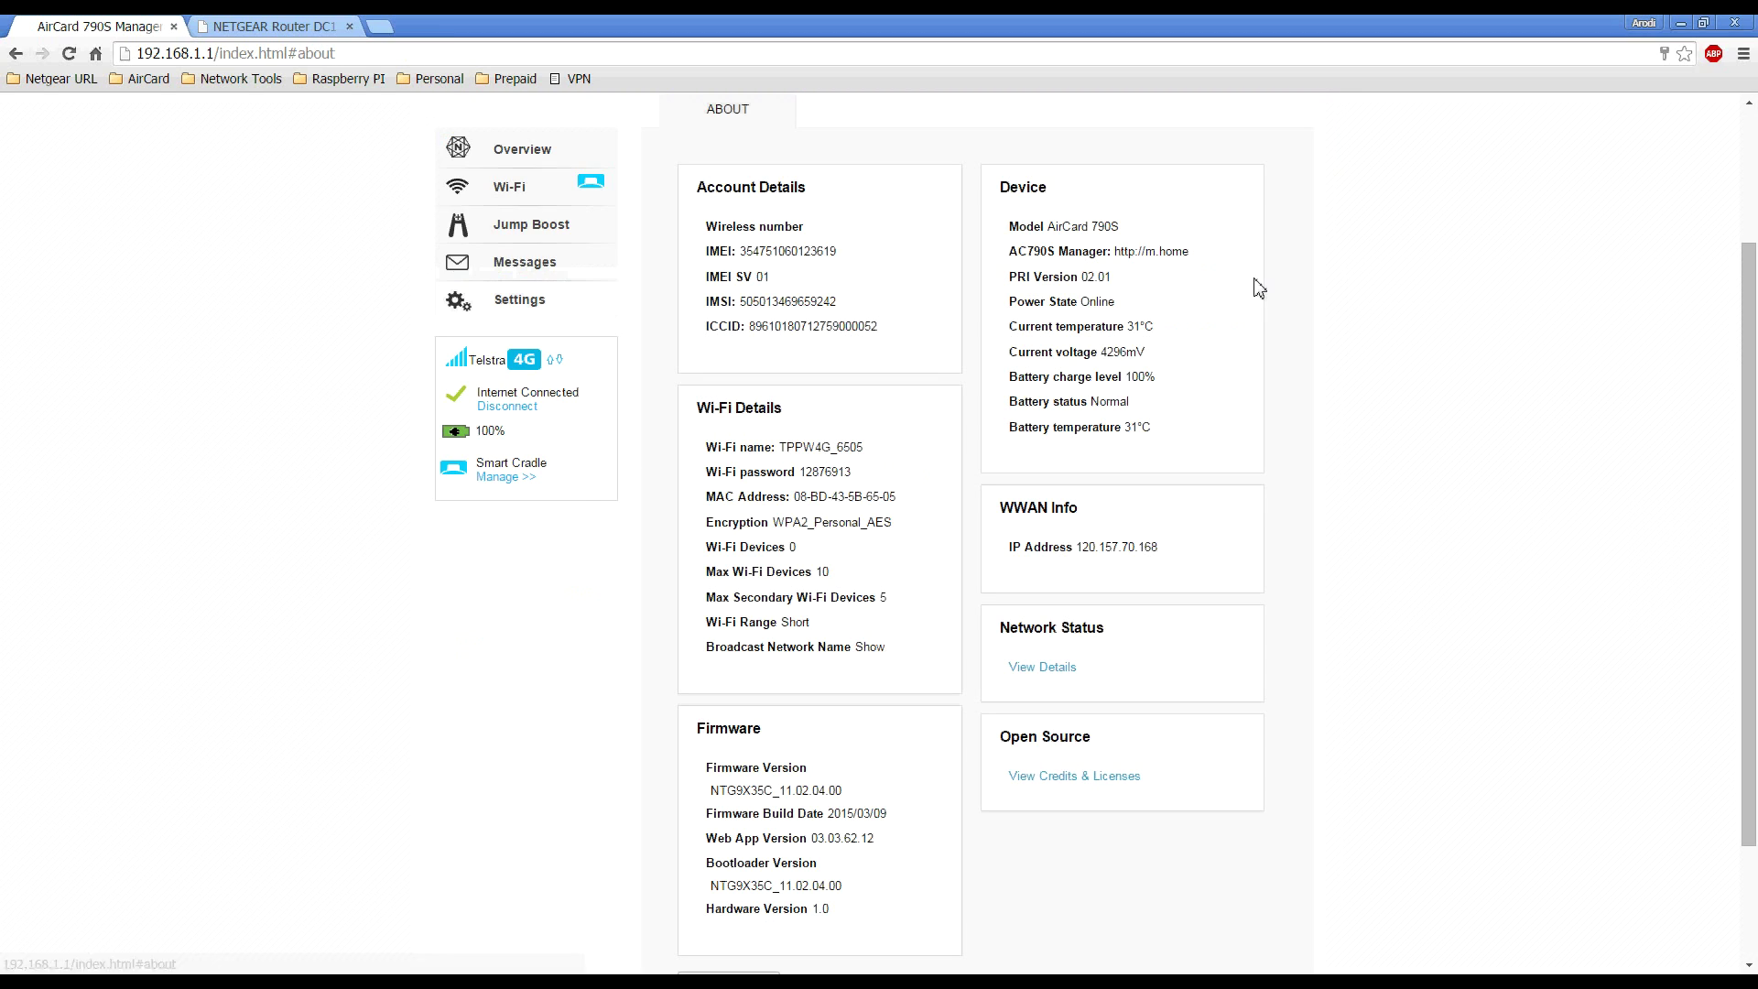
drag(1085, 546, 1161, 548)
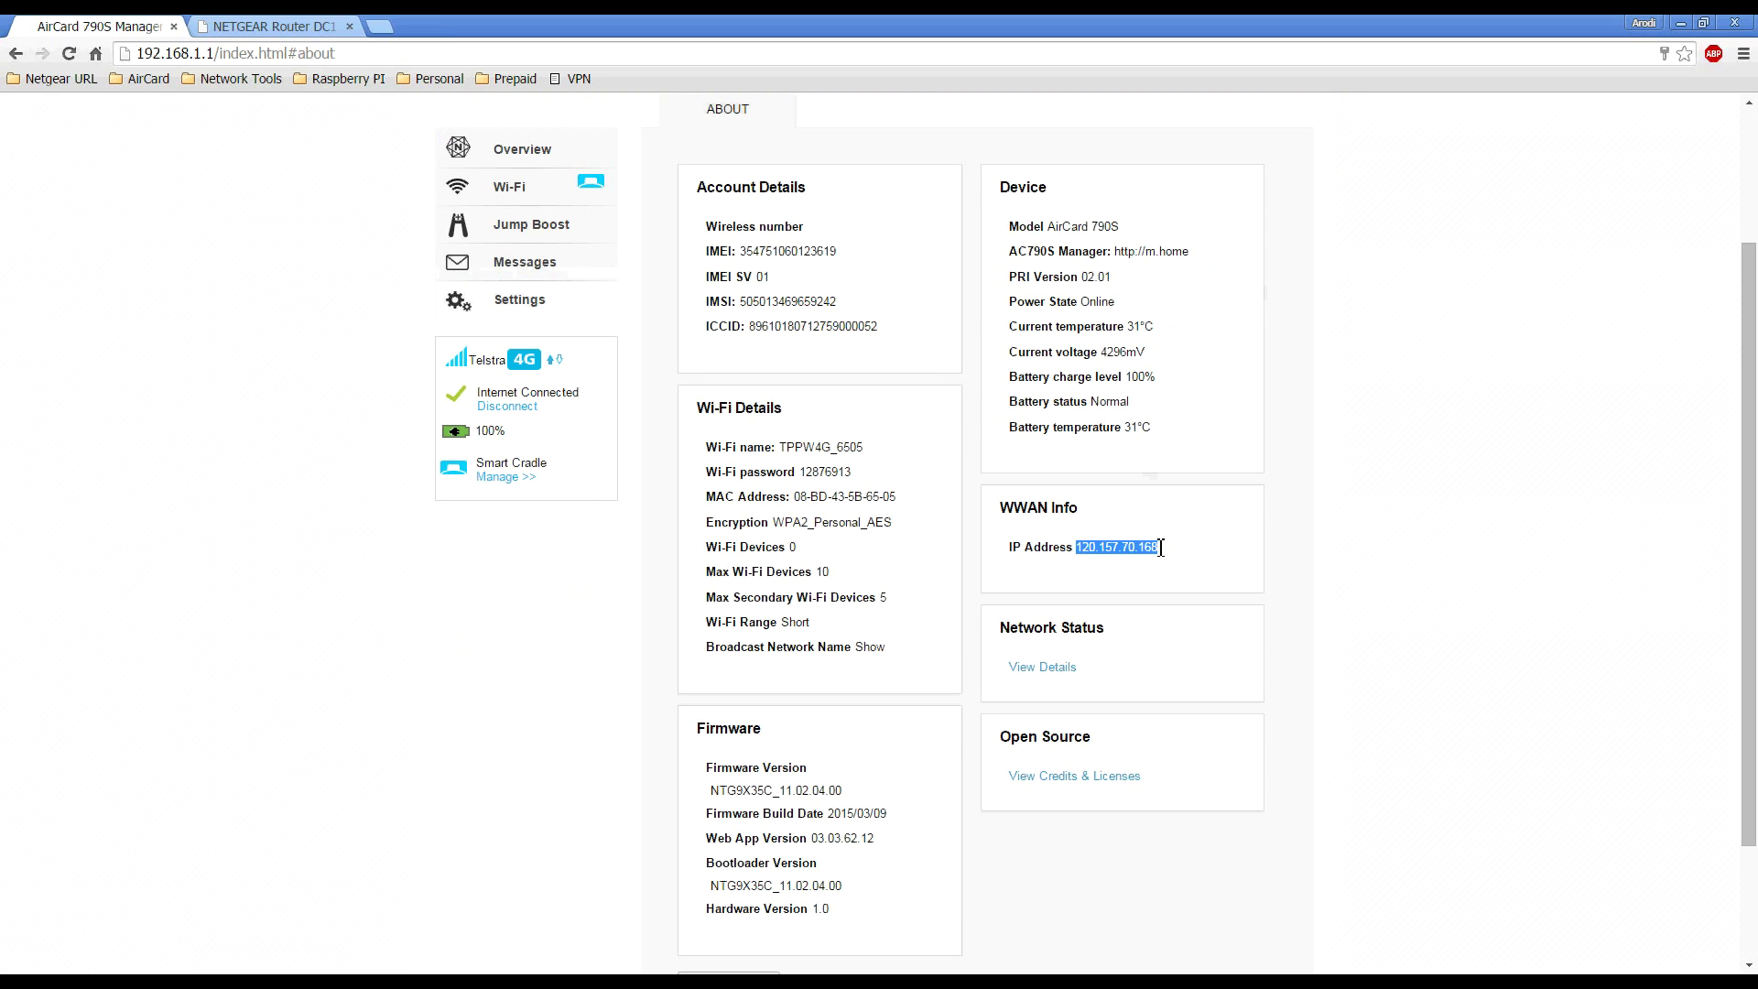
click(1138, 569)
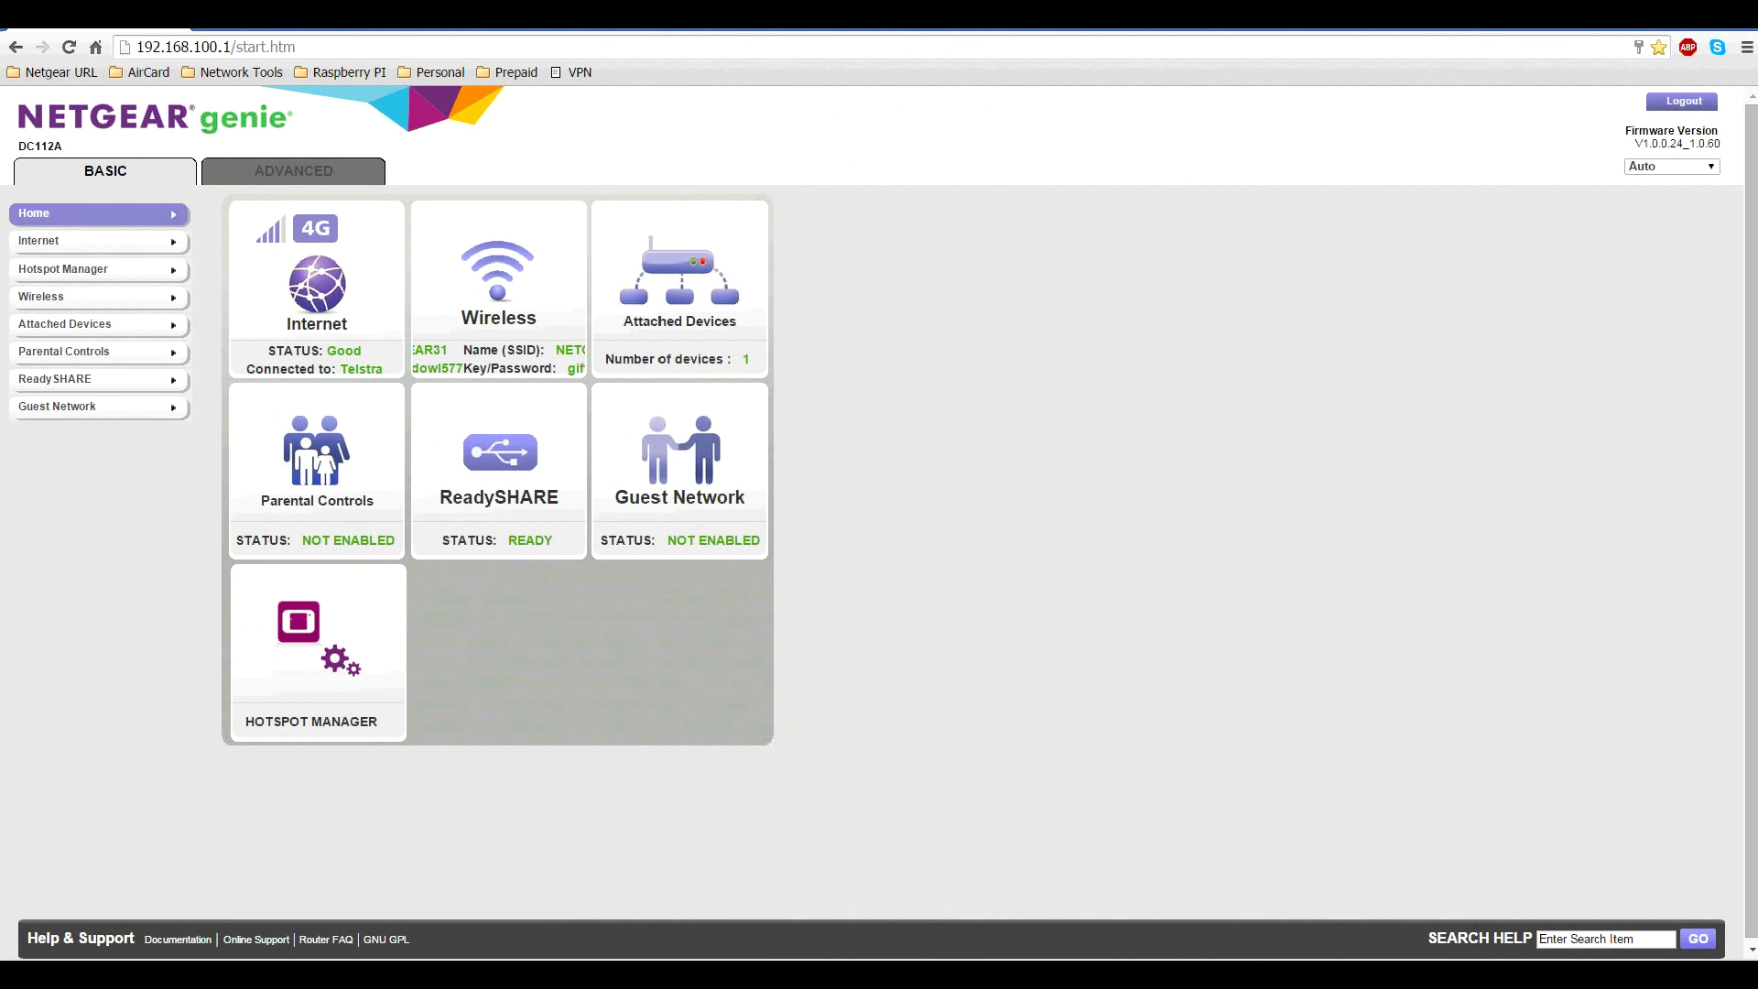
Load the router at 192.168.100.1 and switch to NETGEAR genie's ADVANCED tab
click(317, 47)
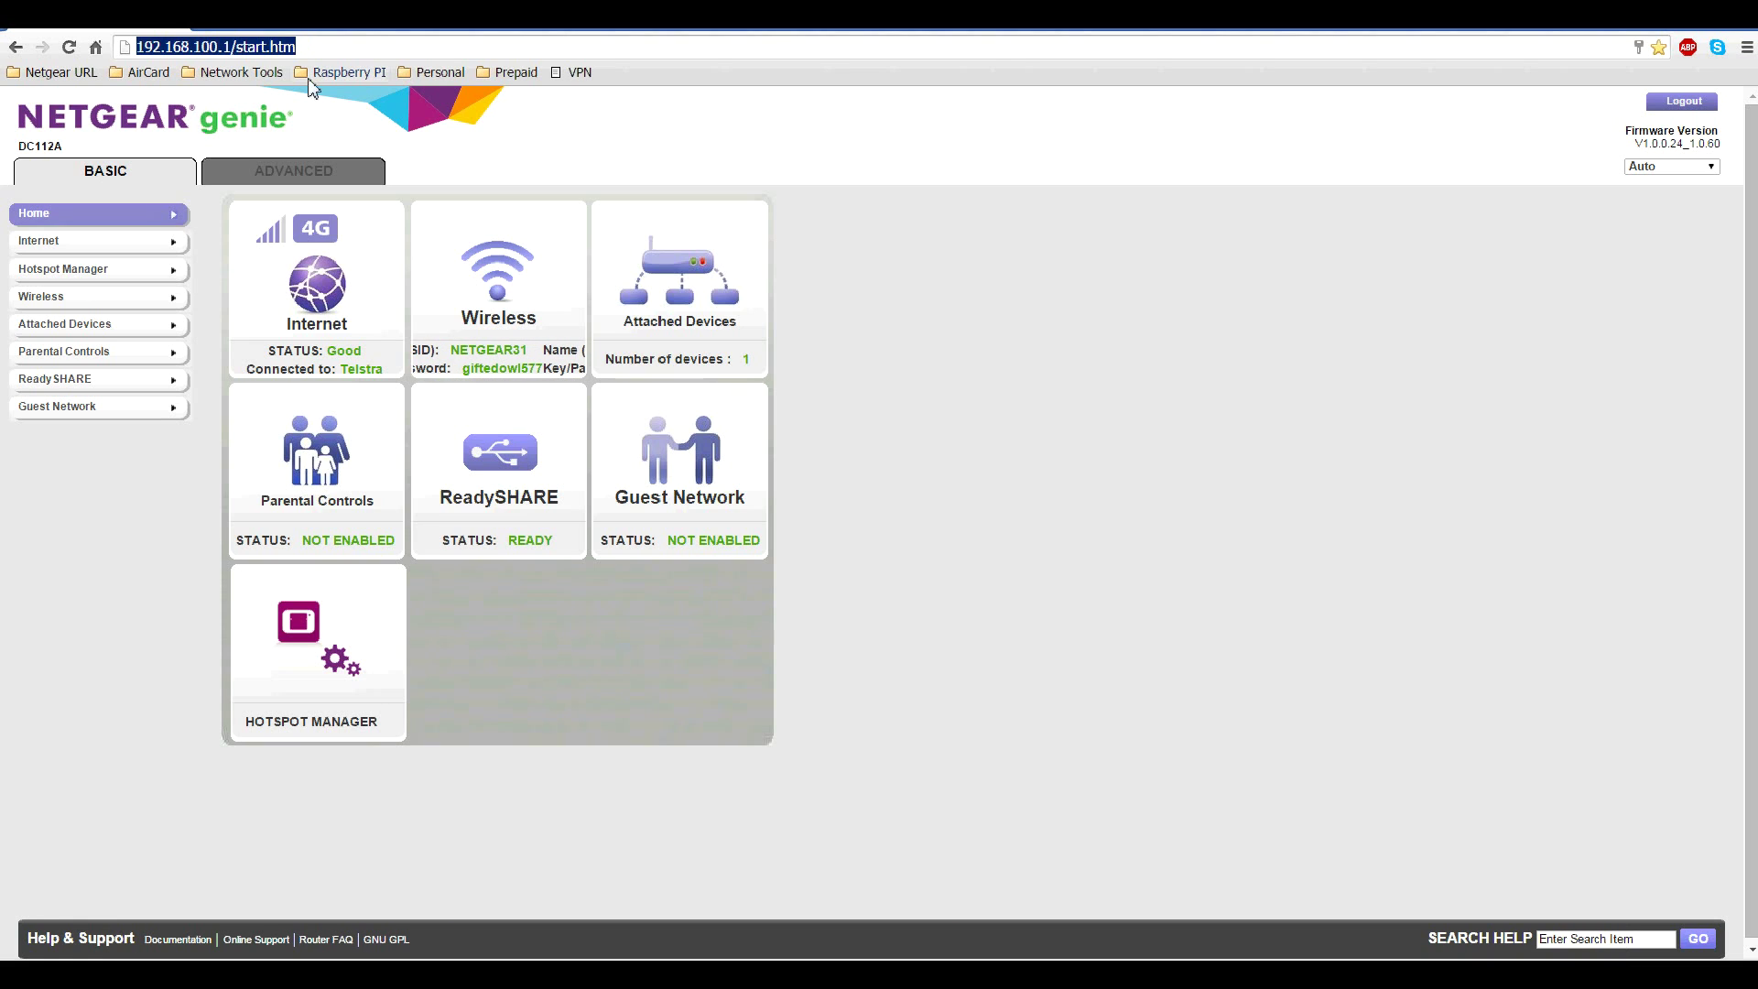
click(297, 171)
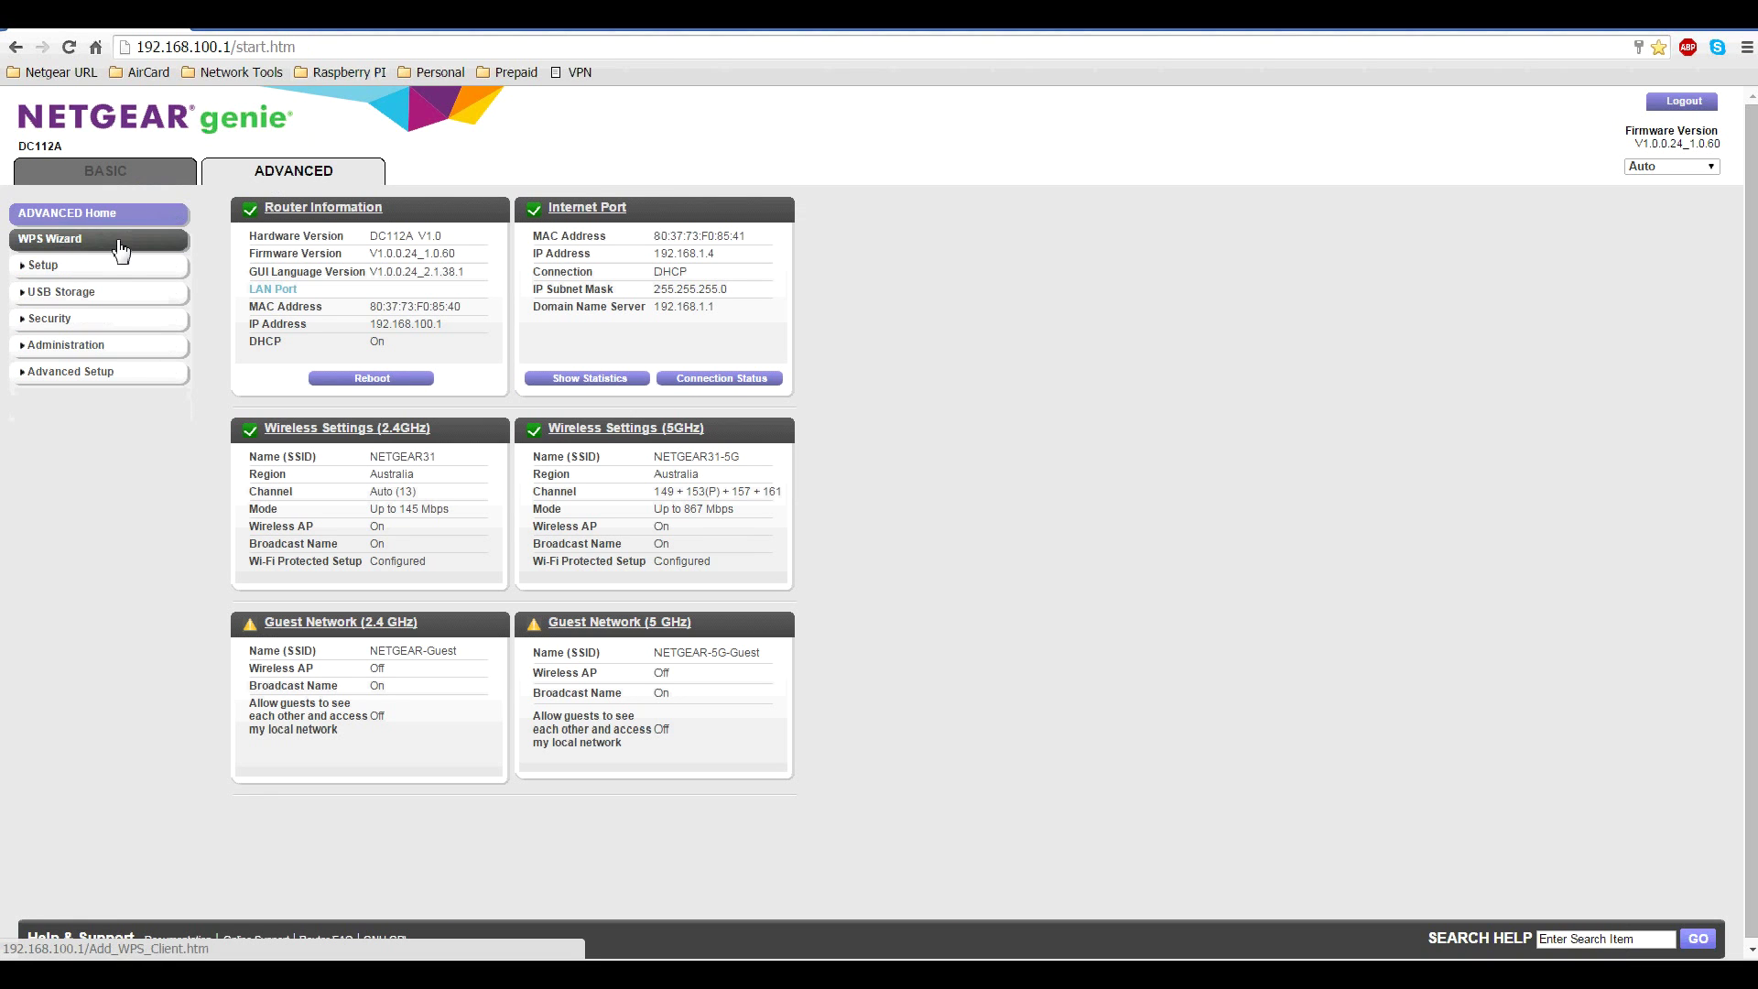
Open USB Storage > Advanced Settings in the router's left menu
click(60, 294)
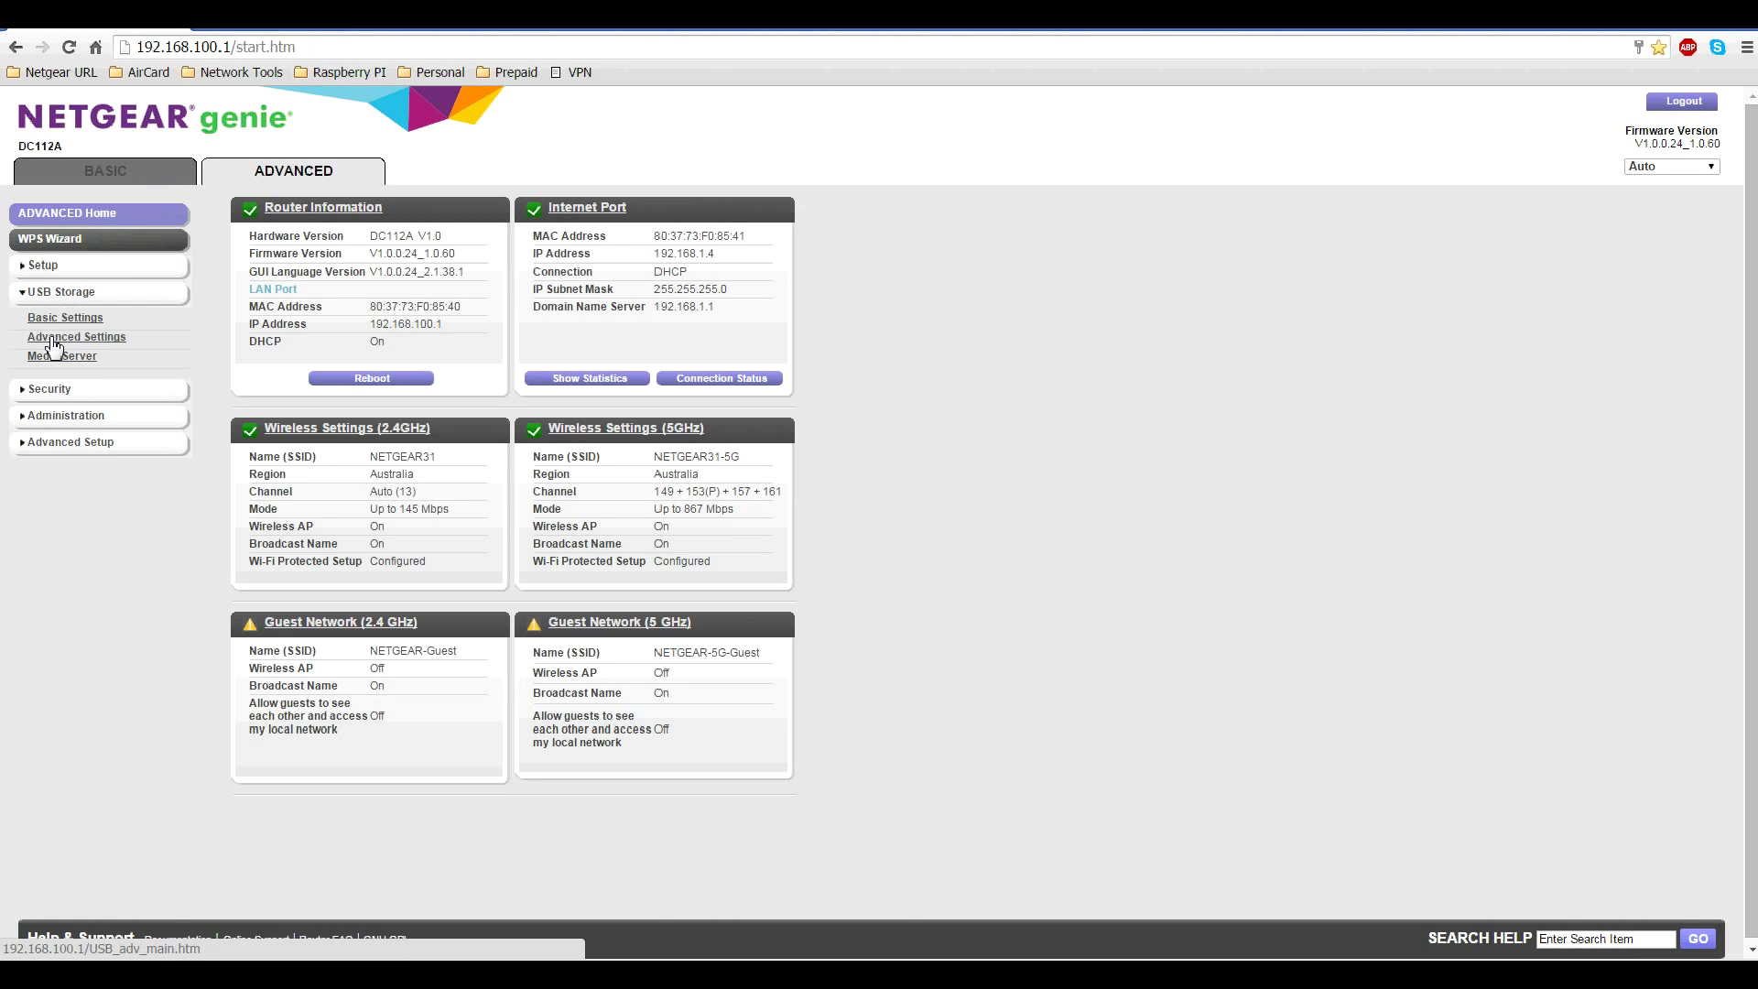
click(53, 339)
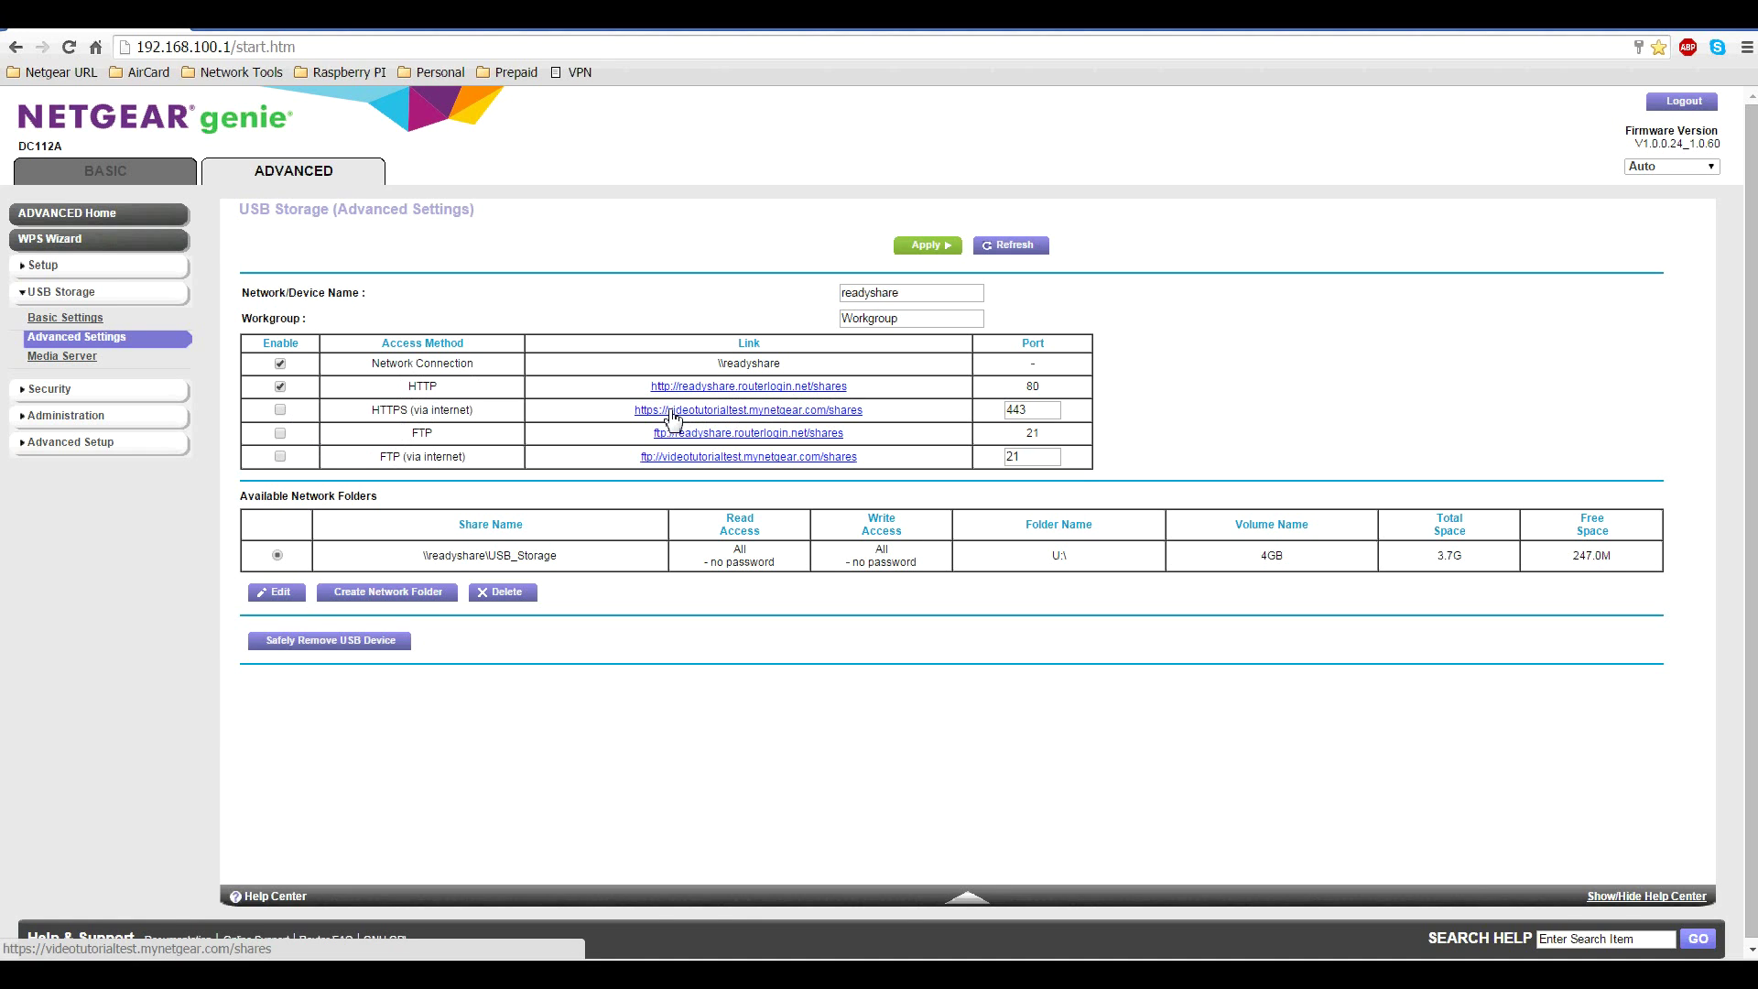
Enable HTTPS (via internet), FTP and FTP (via internet) access to the USB storage
drag(635, 411, 804, 416)
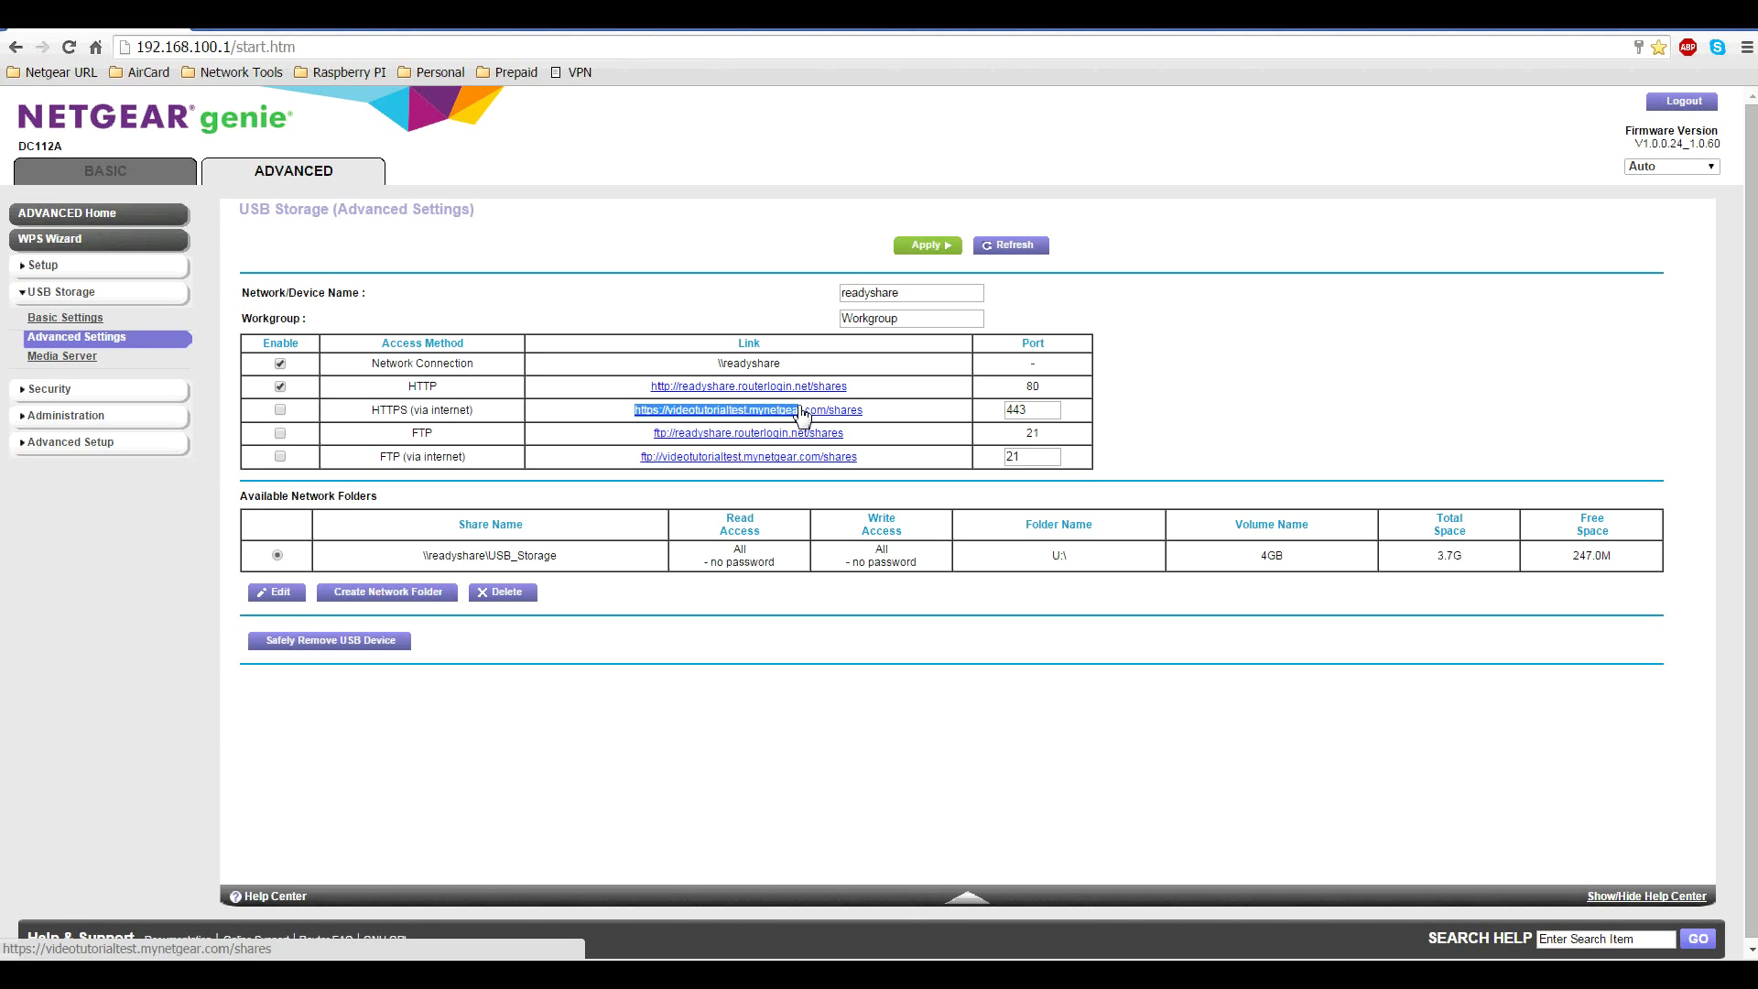
click(905, 416)
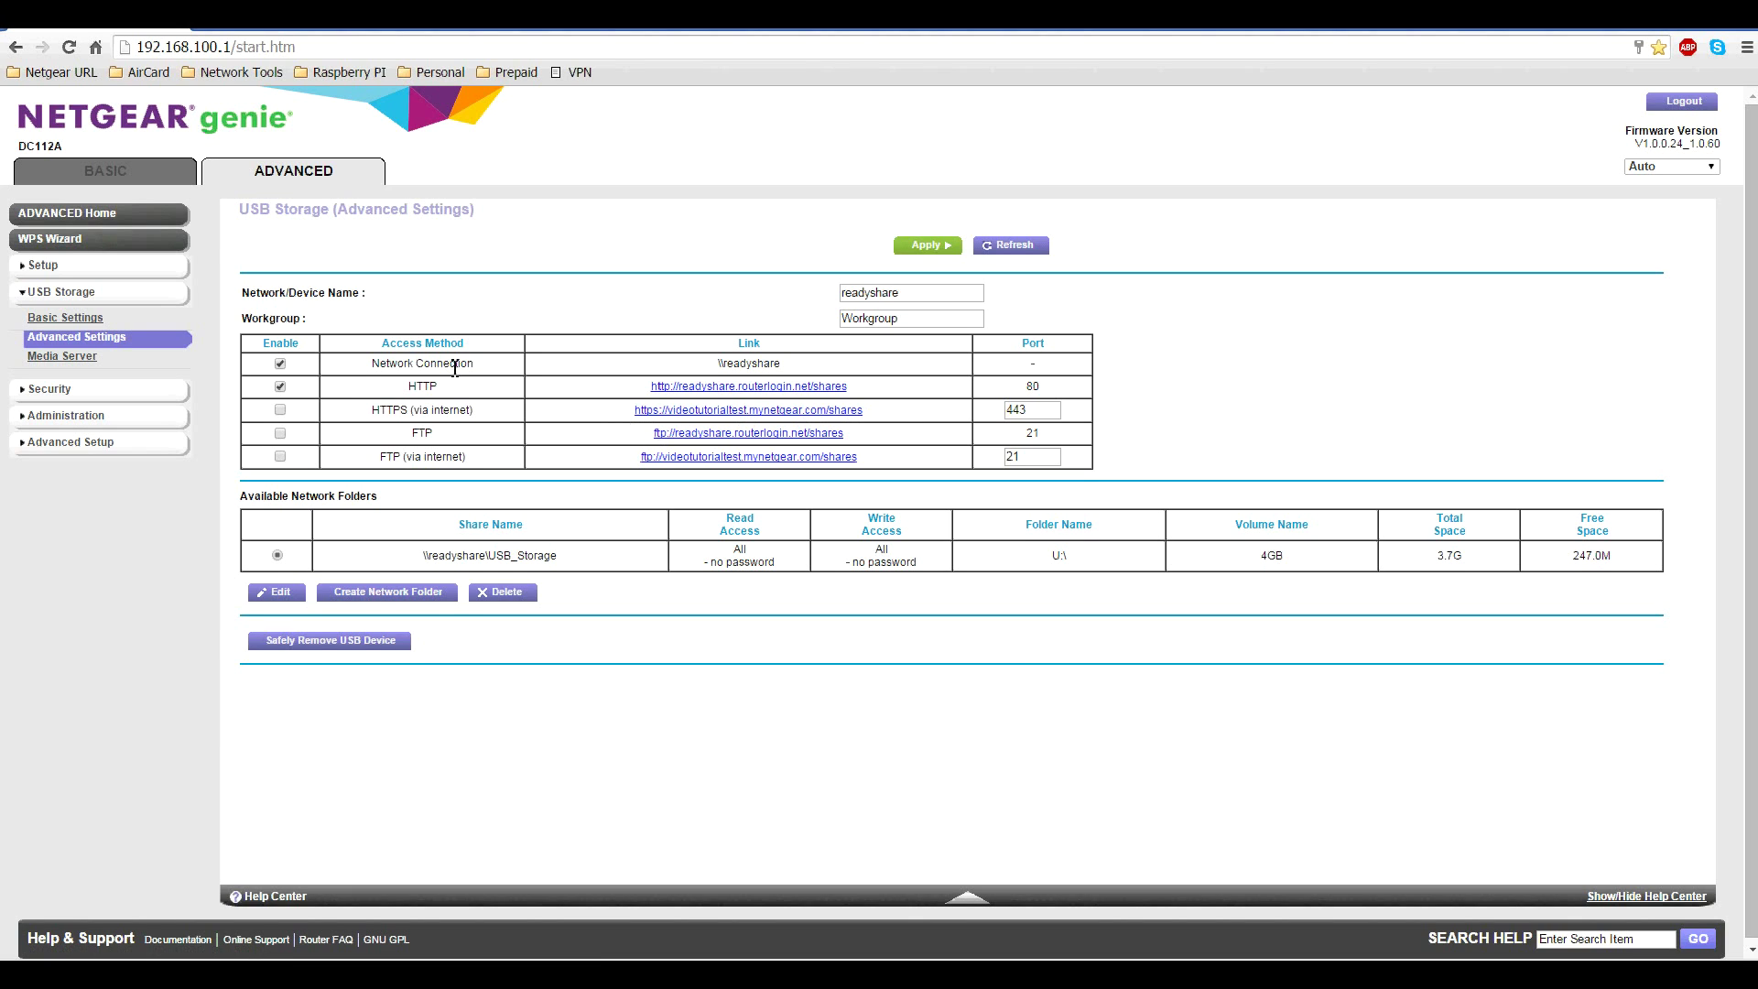
click(281, 411)
click(281, 433)
click(280, 456)
Select the \\readyshare\USB_Storage share path for copying
drag(853, 442, 615, 446)
click(626, 644)
drag(426, 554, 575, 554)
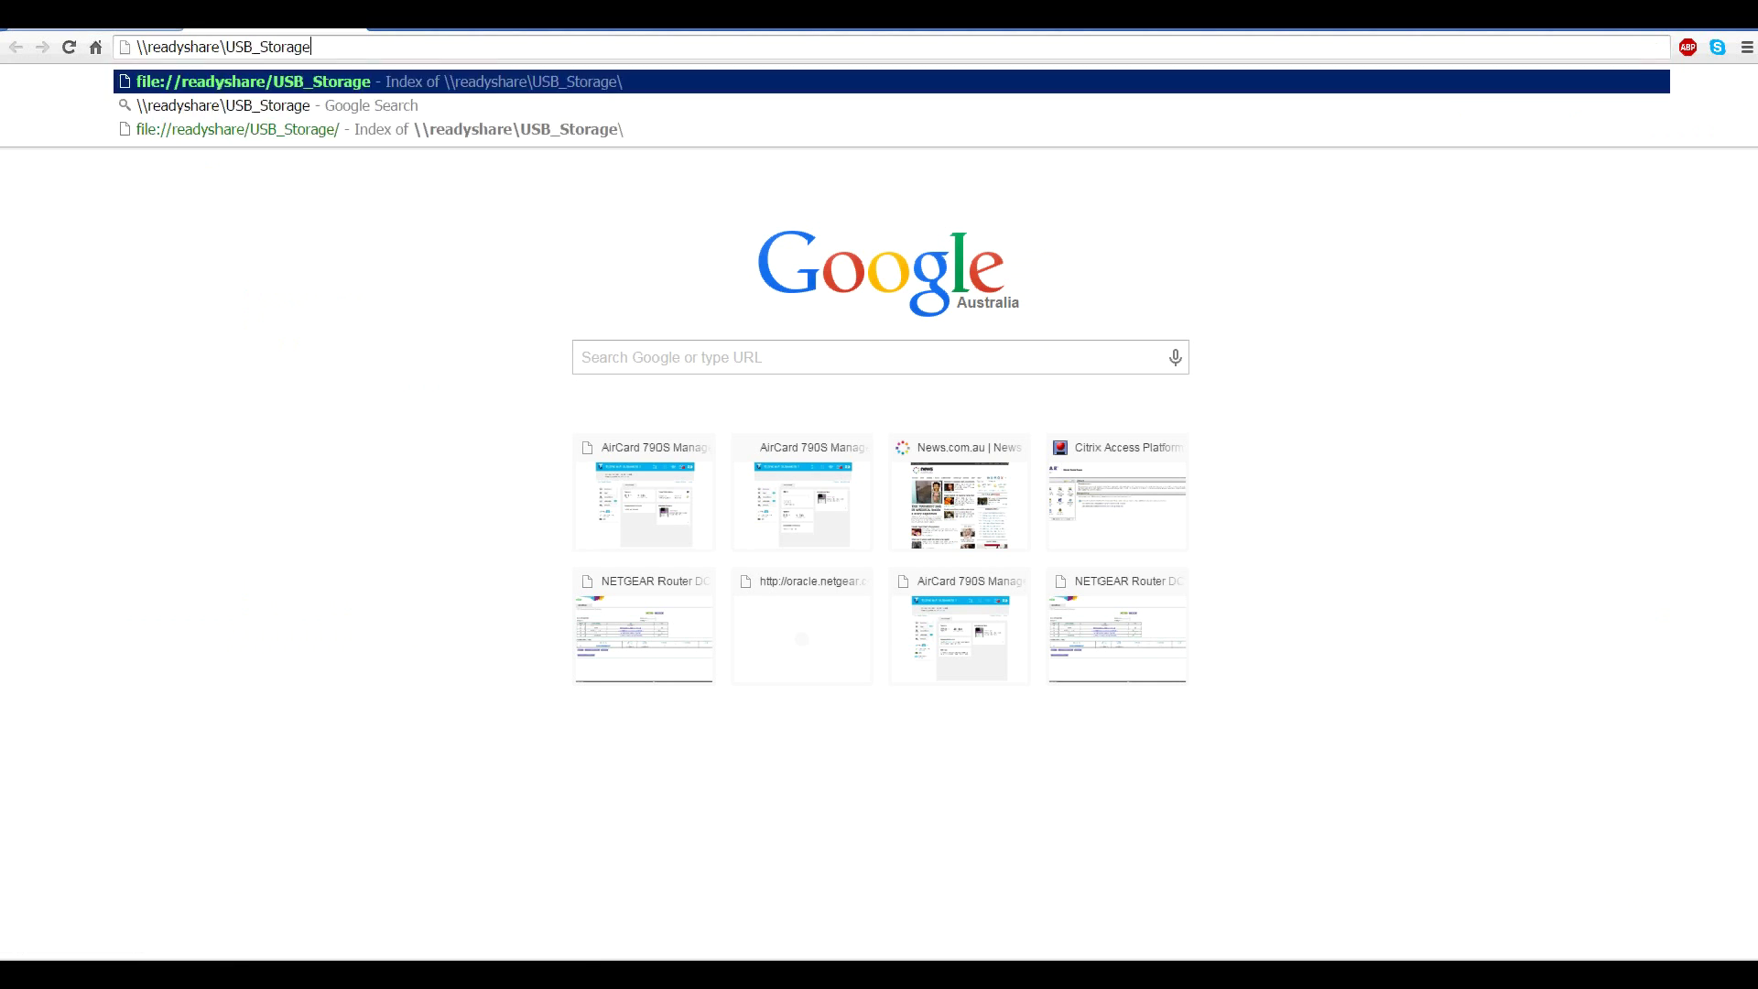
Load \\readyshare\USB_Storage in the new Chrome tab and bring up the Start menu
key(Return)
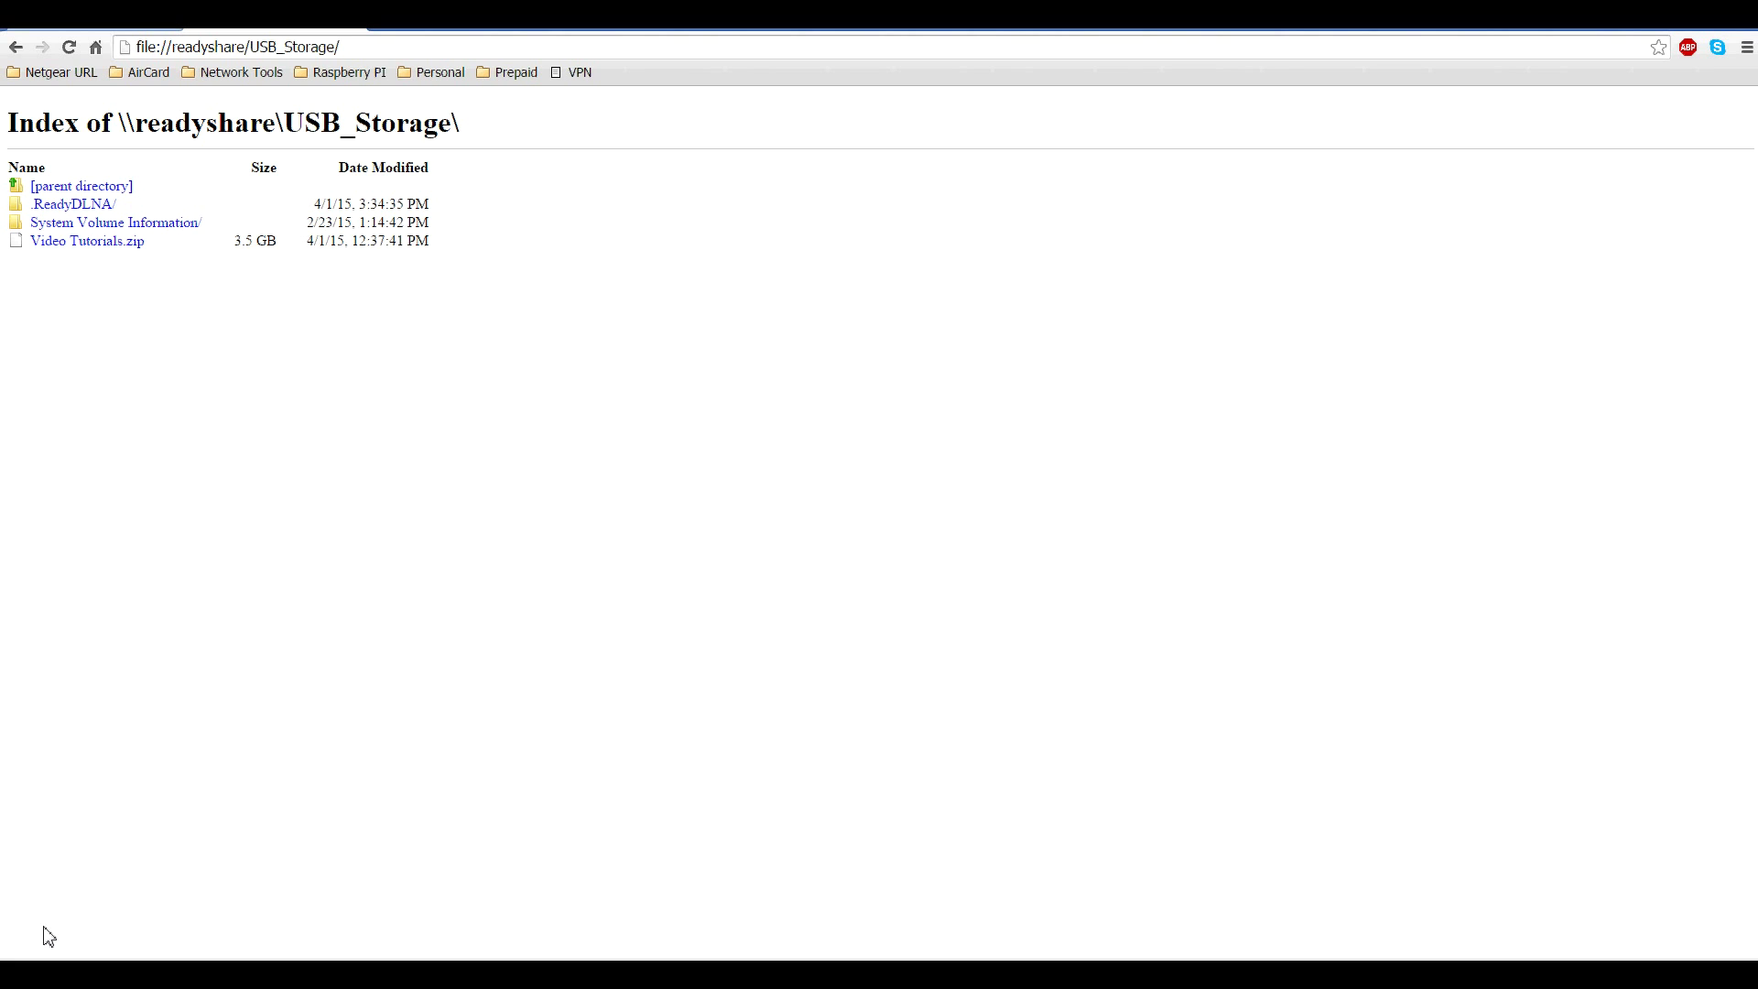
click(22, 974)
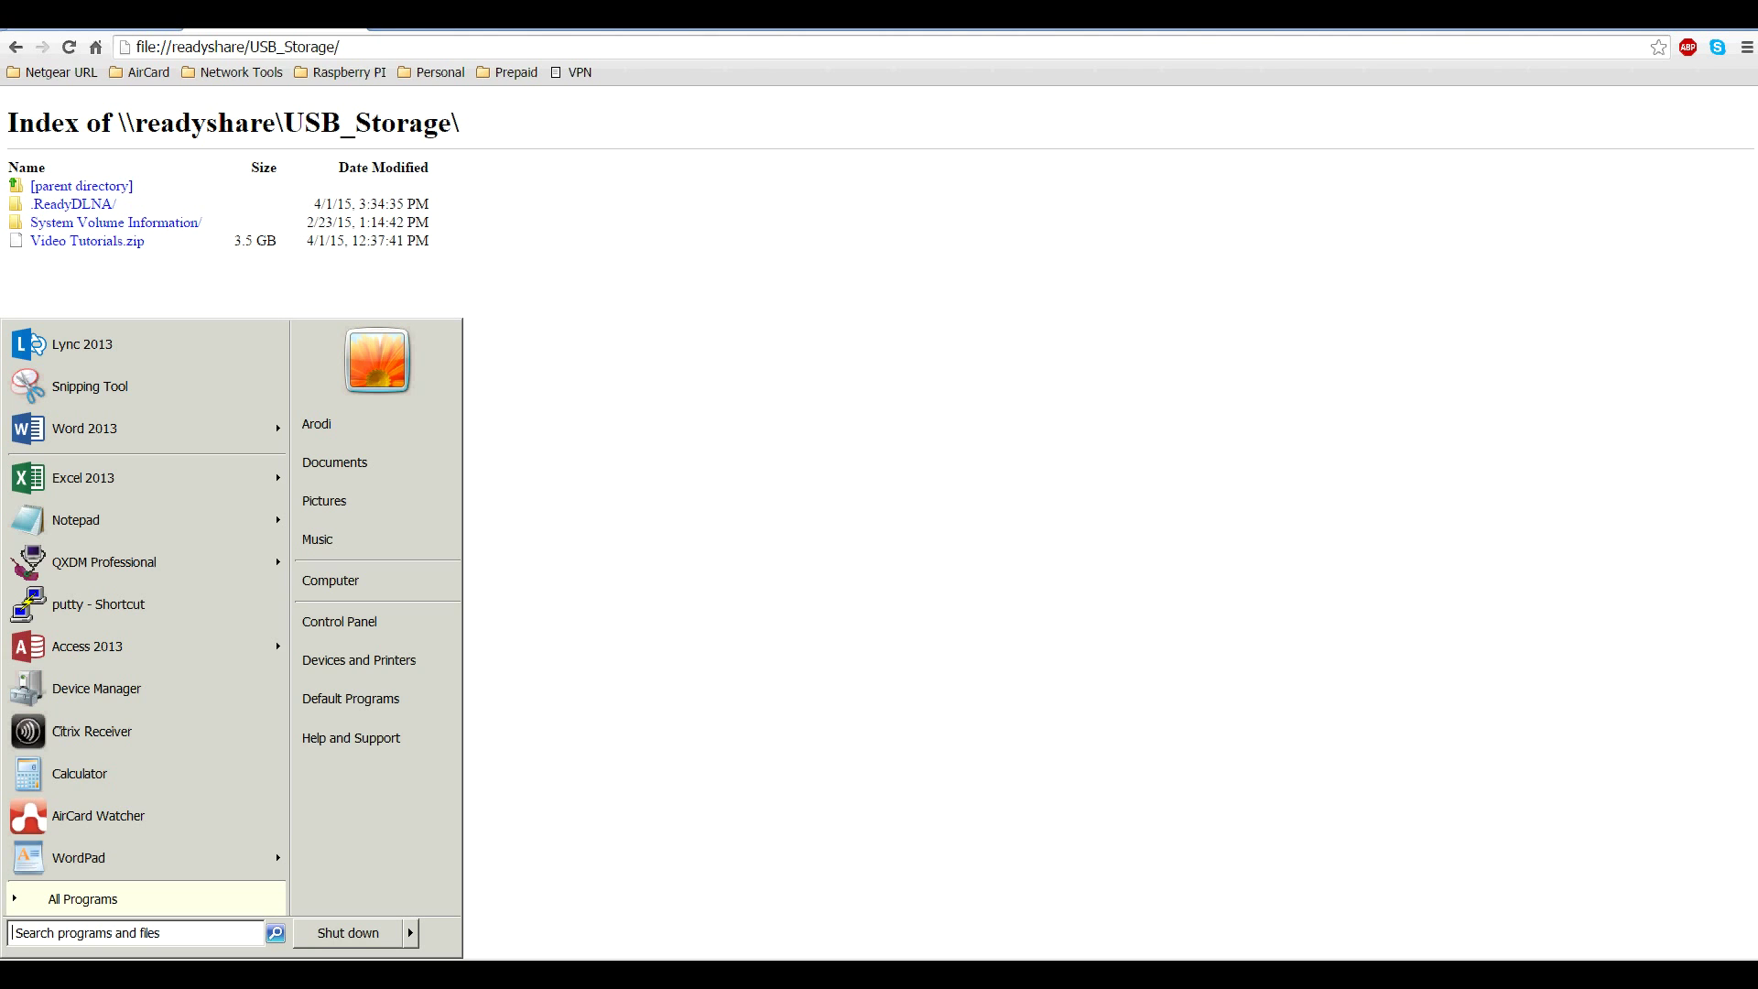
In a maximized Explorer window, go to \\readyshare, open USB_Storage and select Video Tutorials.zip
click(383, 584)
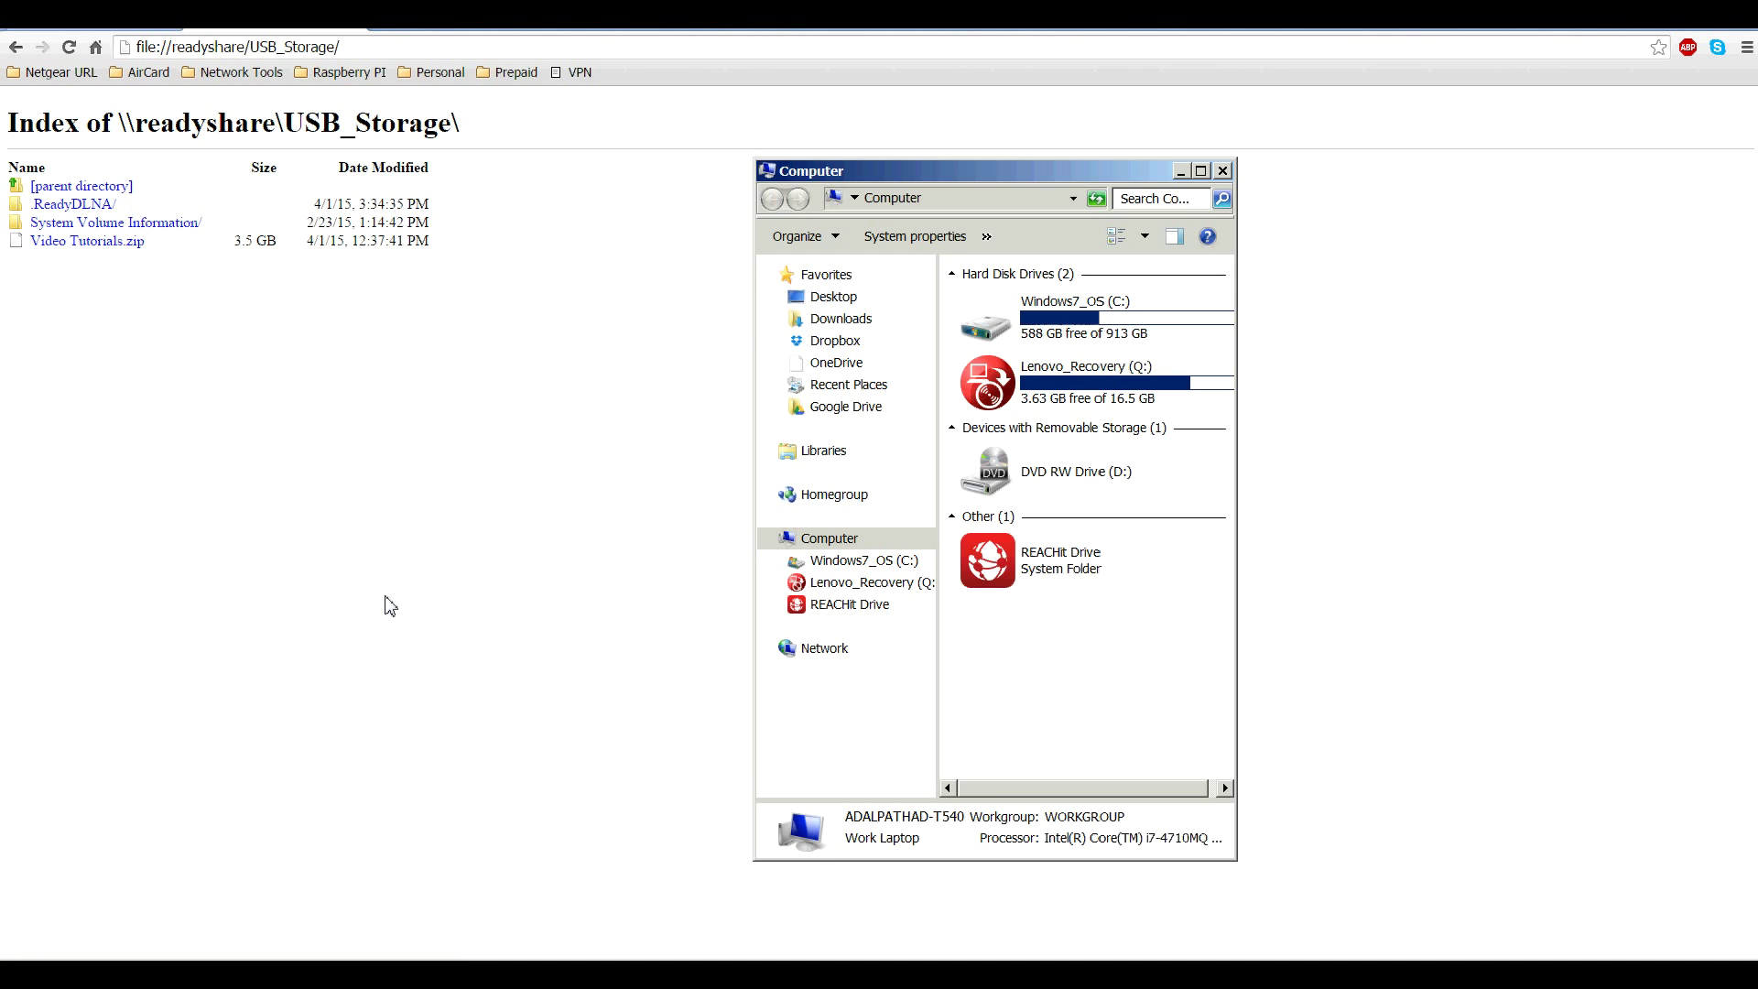
click(1201, 171)
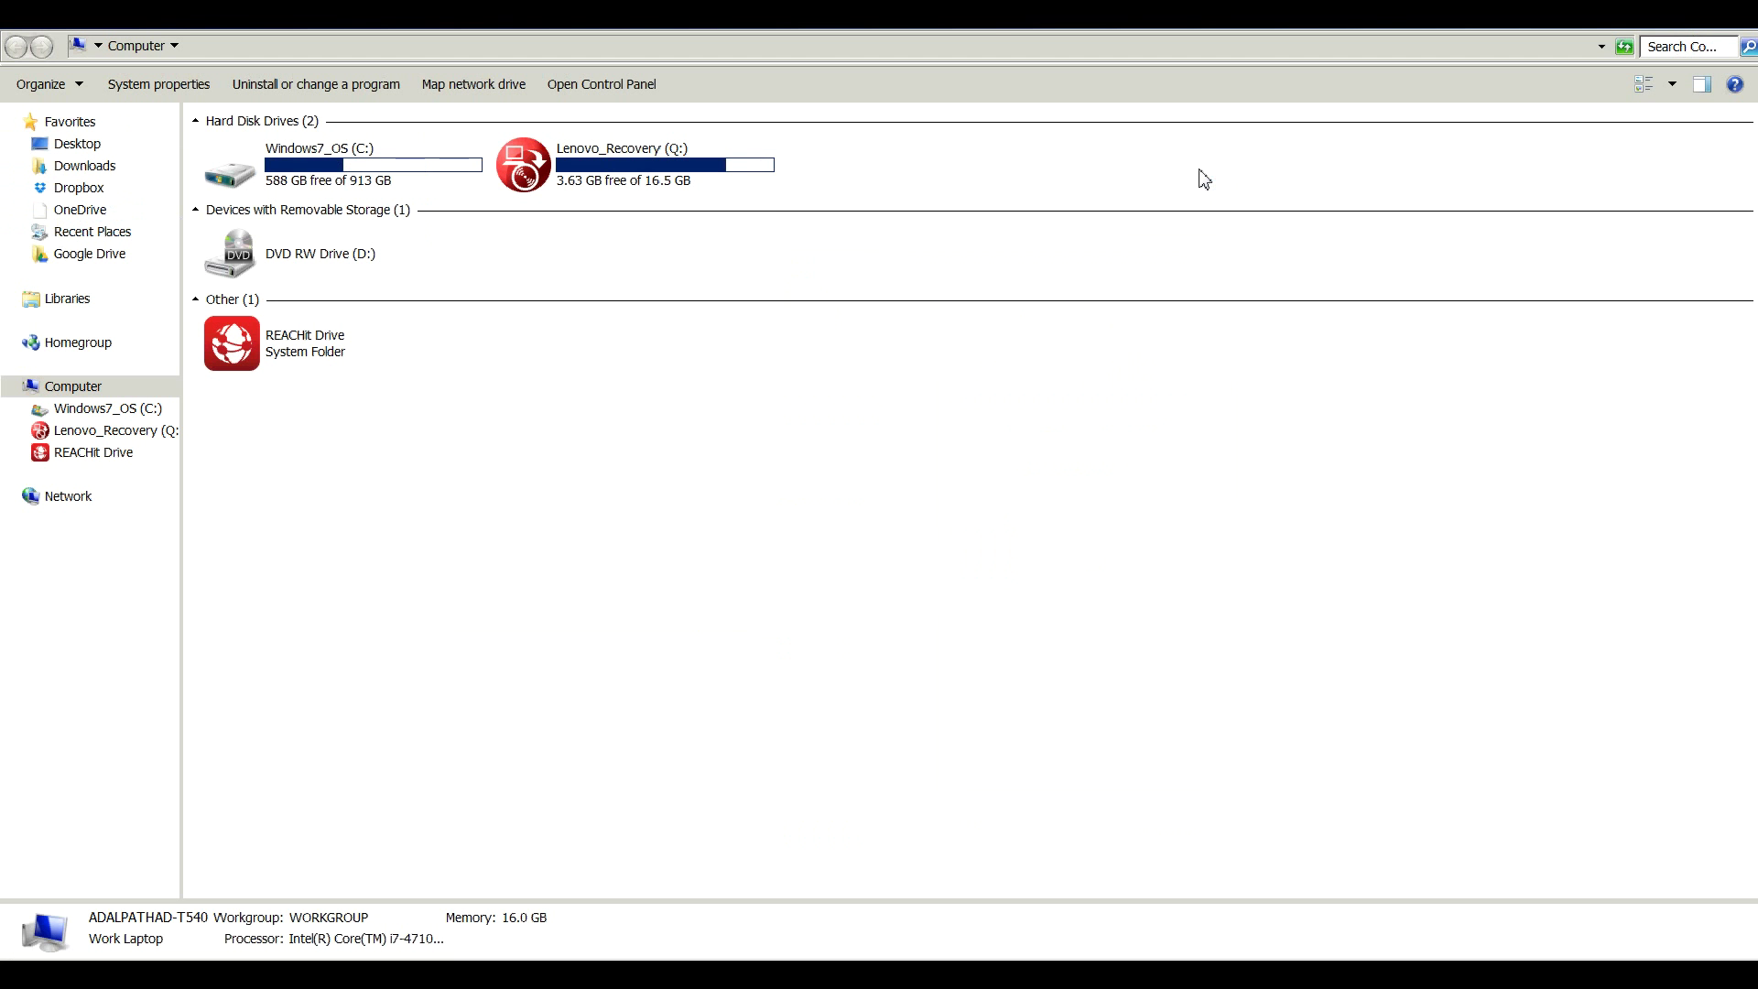
click(1001, 46)
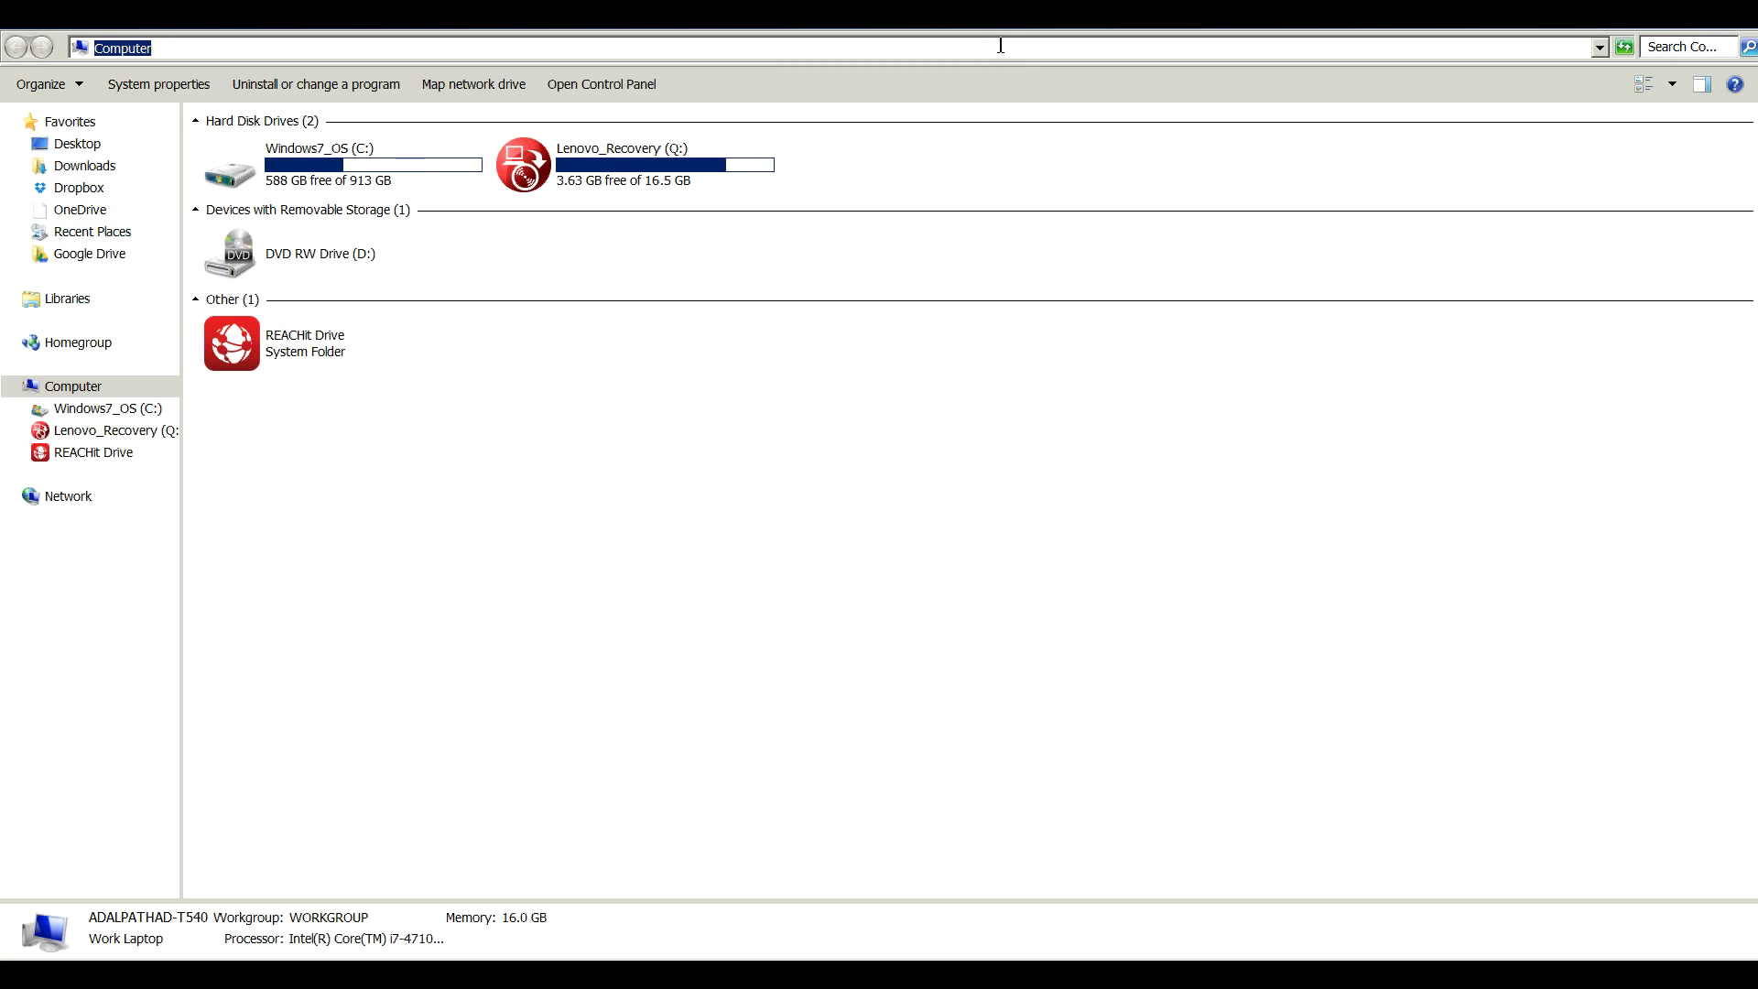
text(\readyshare)
key(Return)
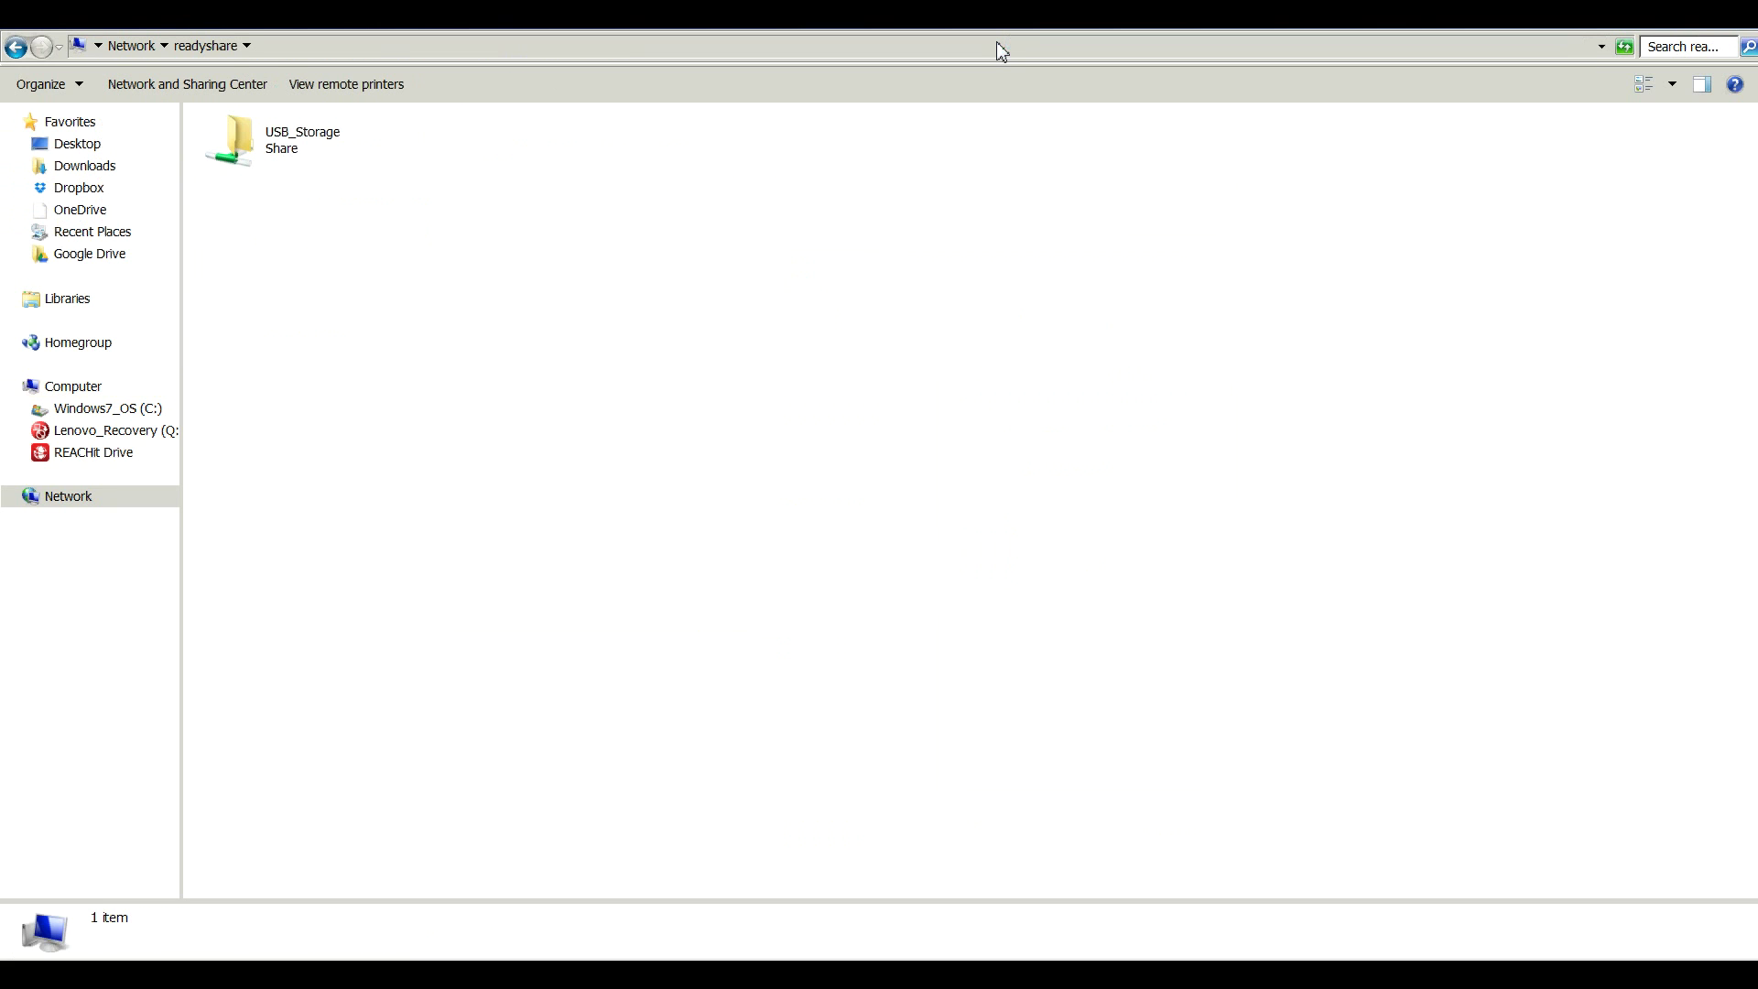
double_click(283, 154)
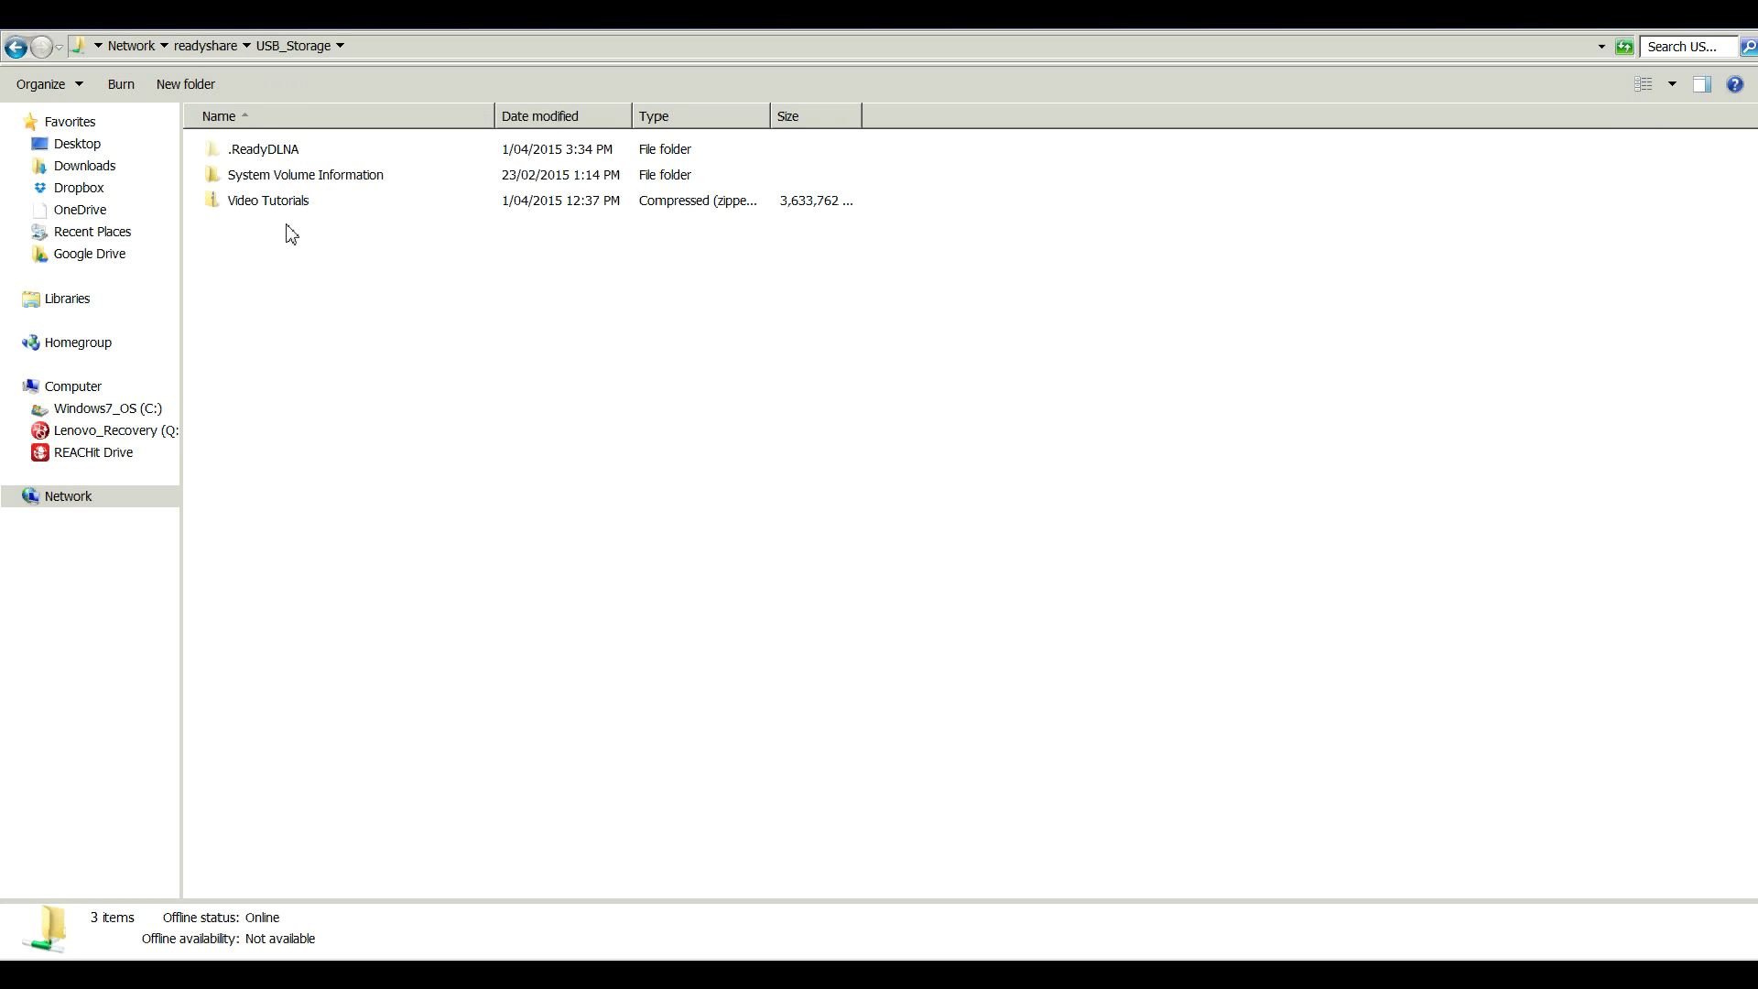
click(289, 207)
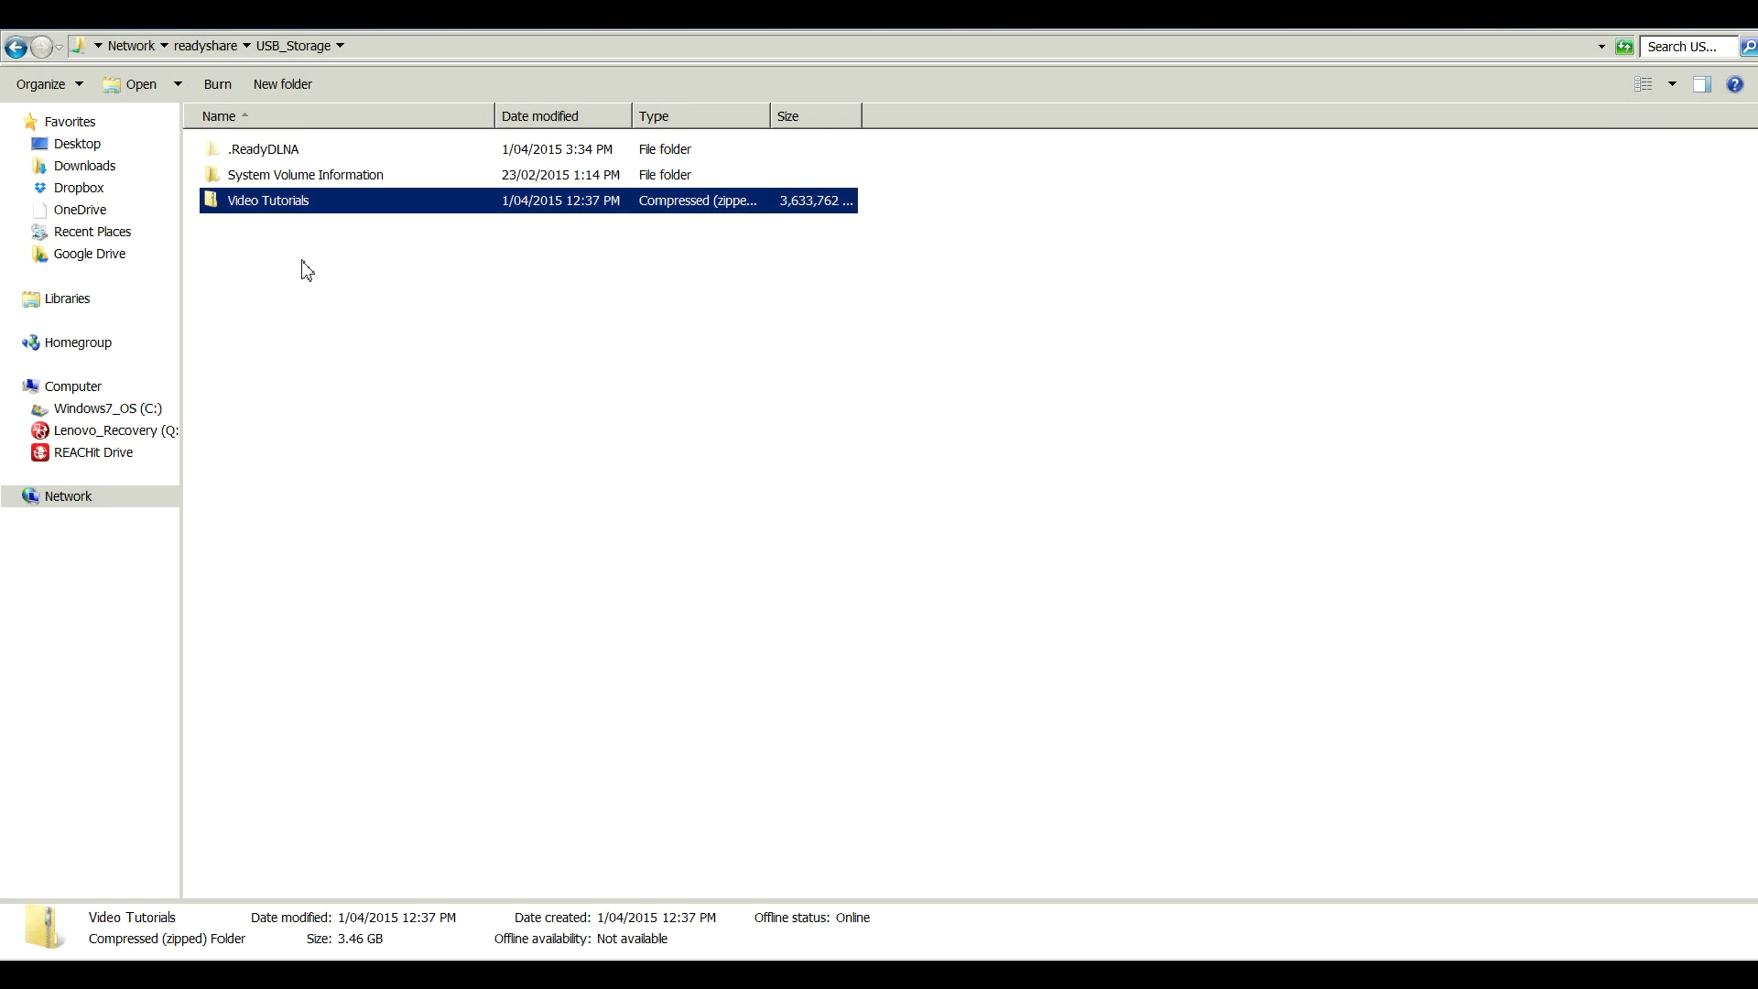
Switch back to Google Chrome with Alt+Tab
key(alt+Tab)
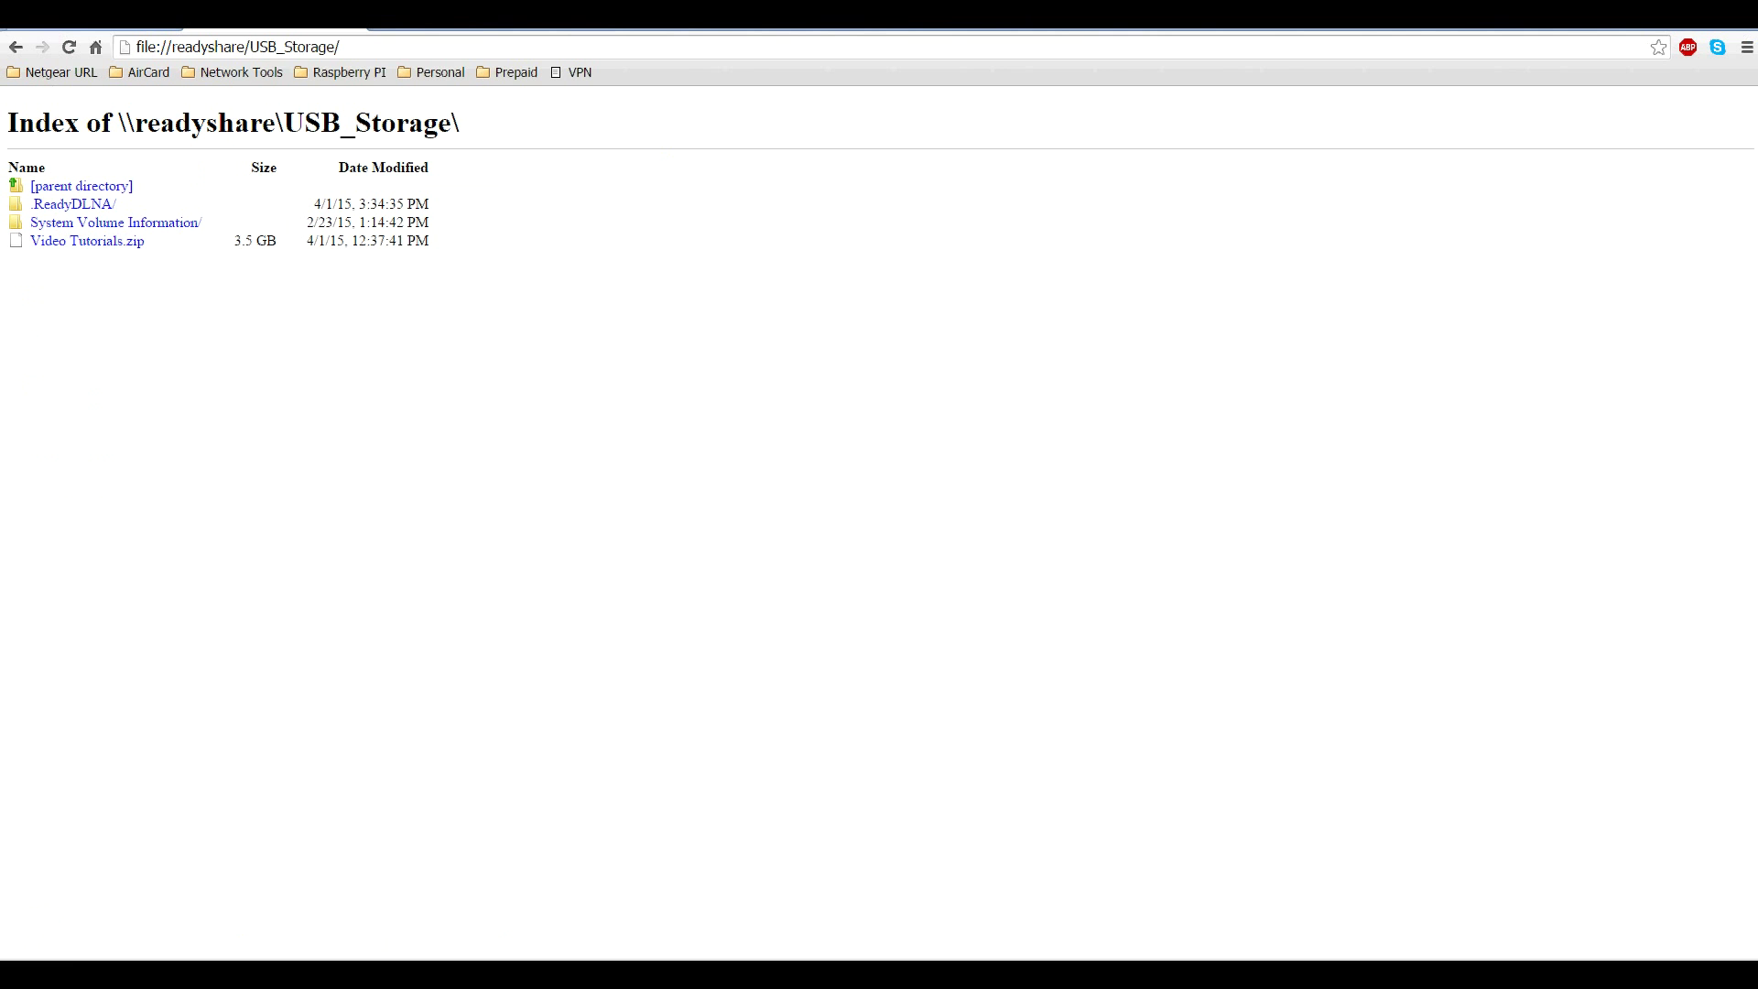